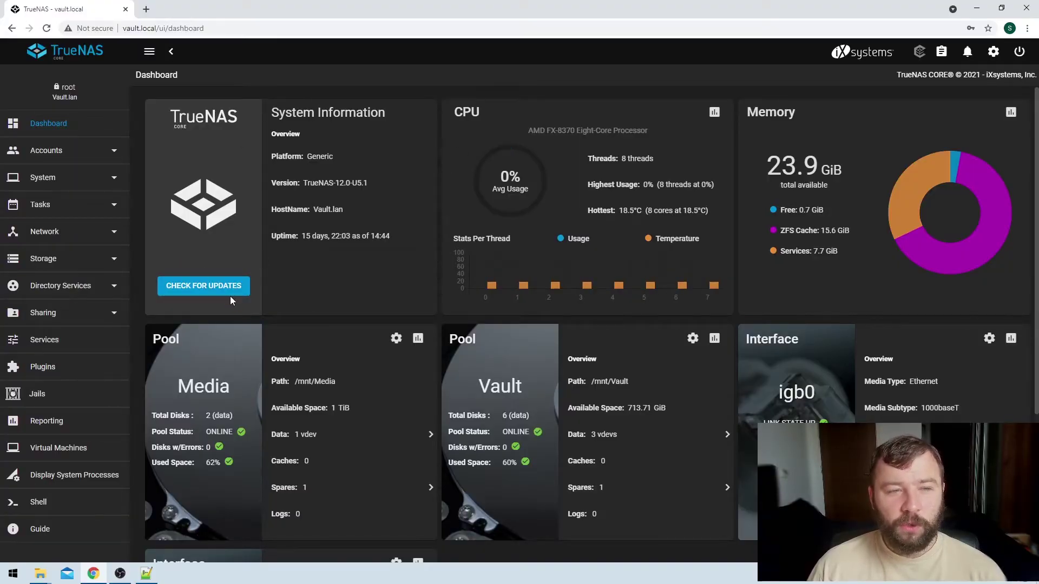
Go to System > Cloud Credentials and begin adding a new credential
{"action": "left_click", "coordinate": [97, 176]}
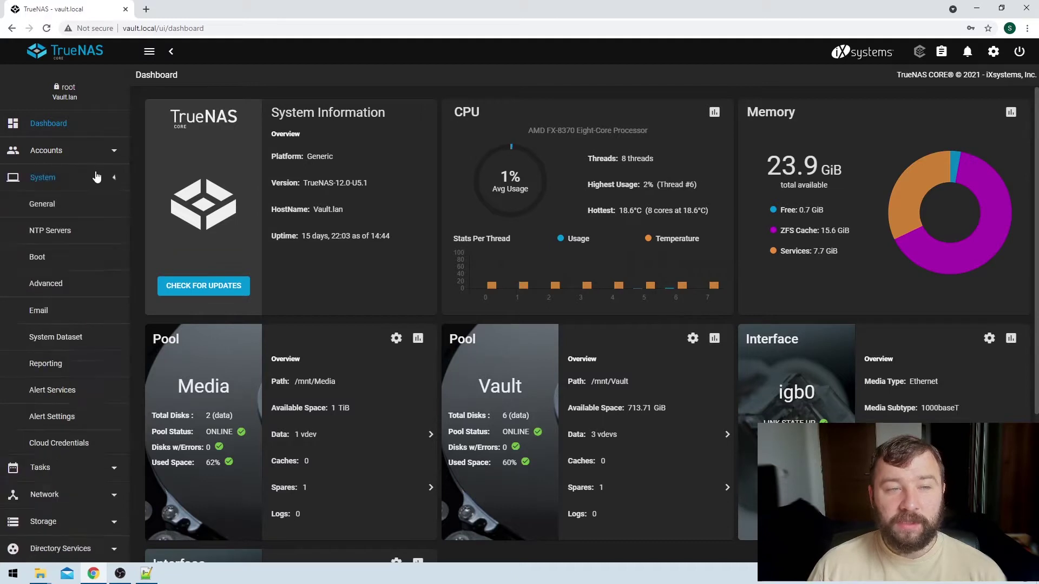
{"action": "scroll", "coordinate": [90, 255], "scroll_direction": "down", "scroll_amount": 2}
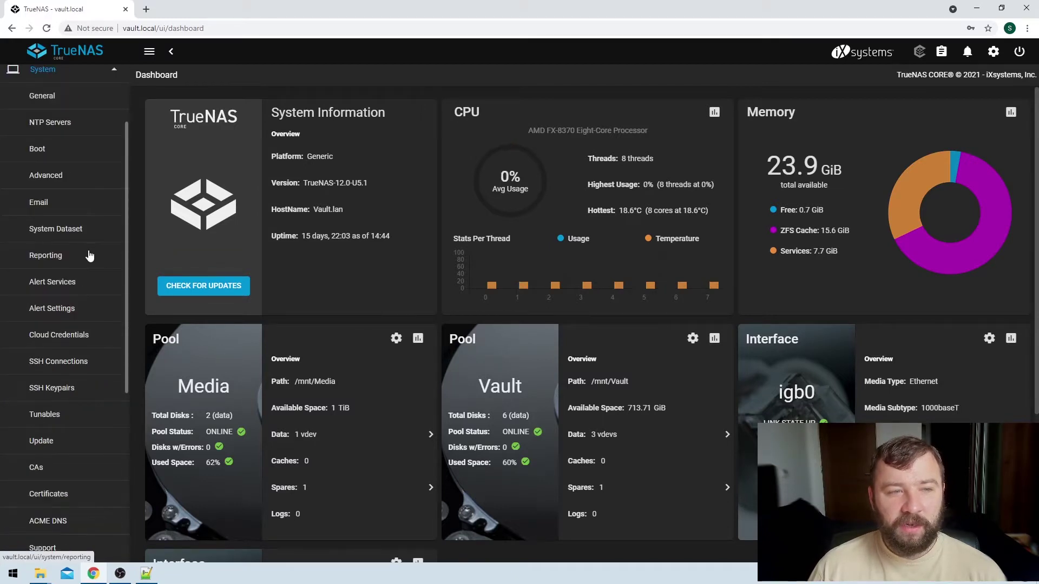
{"action": "left_click", "coordinate": [70, 336]}
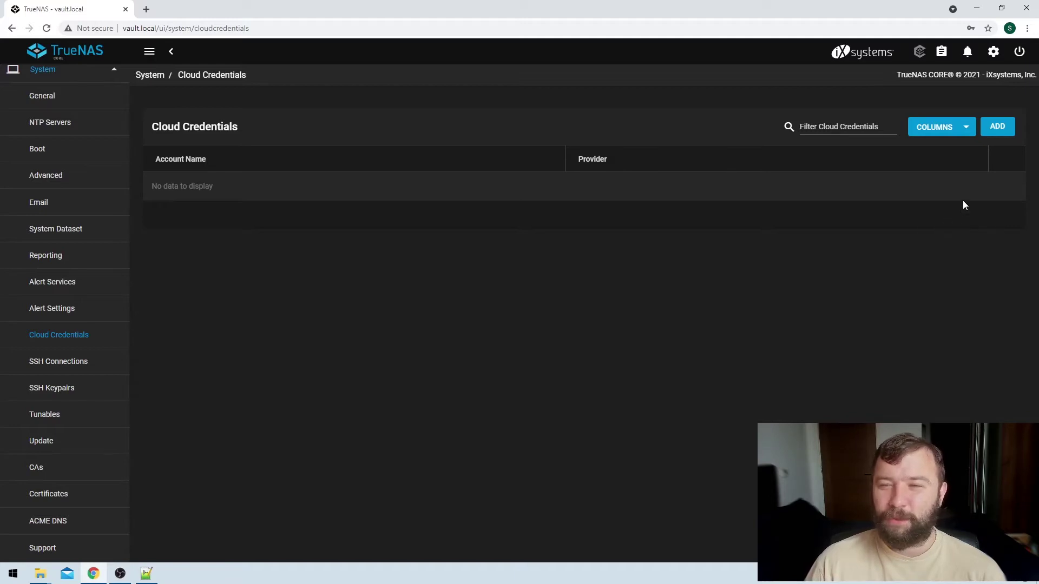
{"action": "left_click", "coordinate": [997, 133]}
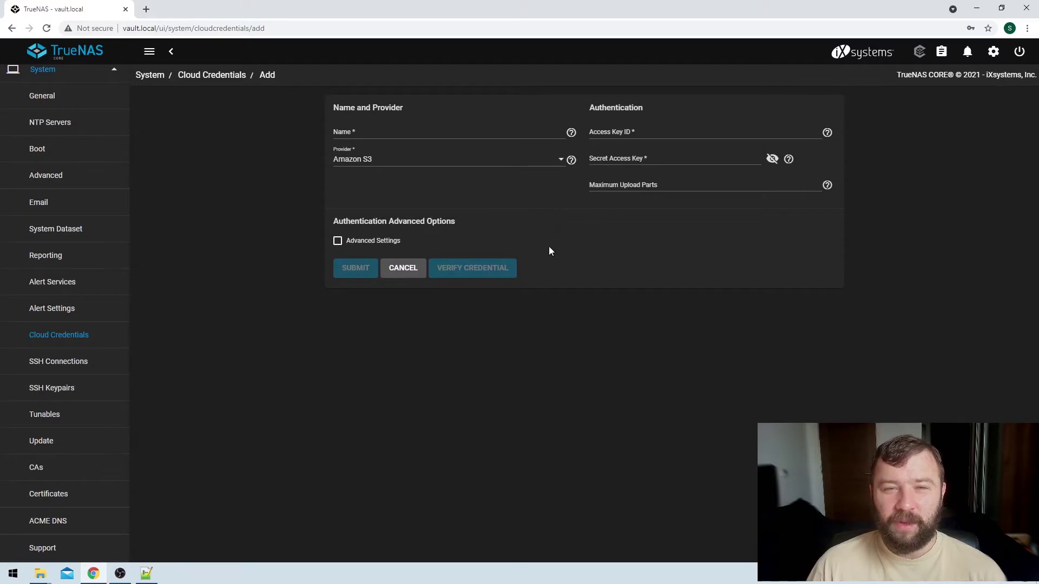
{"action": "left_click", "coordinate": [406, 158]}
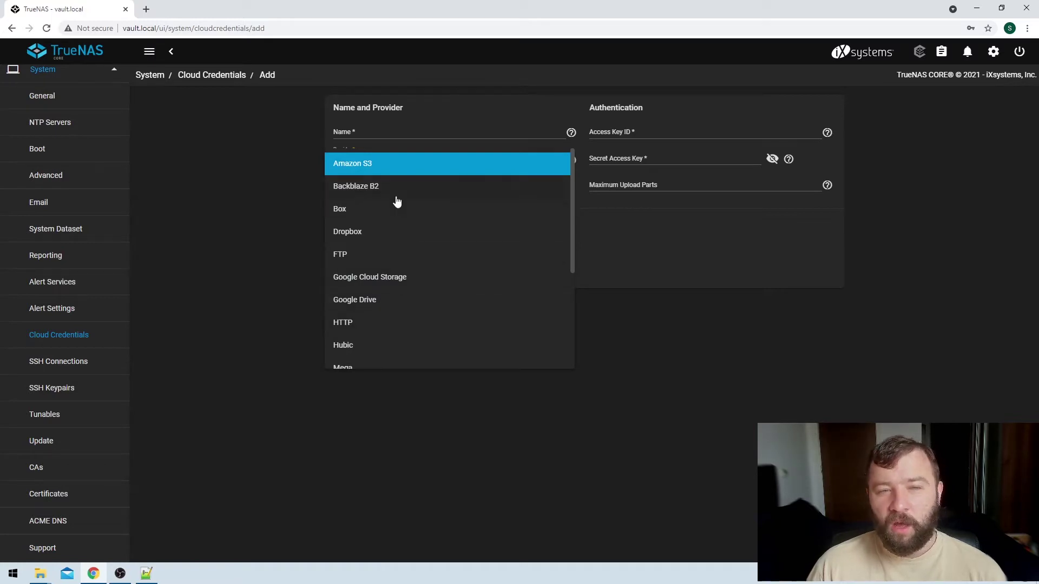
Keep Amazon S3 as the provider and name the credential 'S3 Backup'
{"action": "left_click", "coordinate": [387, 169]}
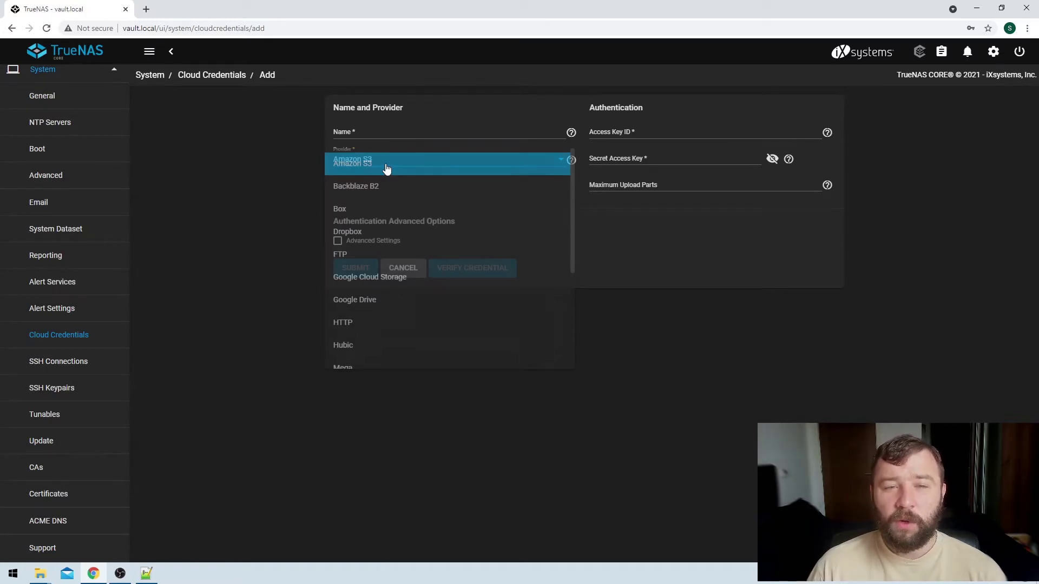
{"action": "left_click", "coordinate": [390, 133]}
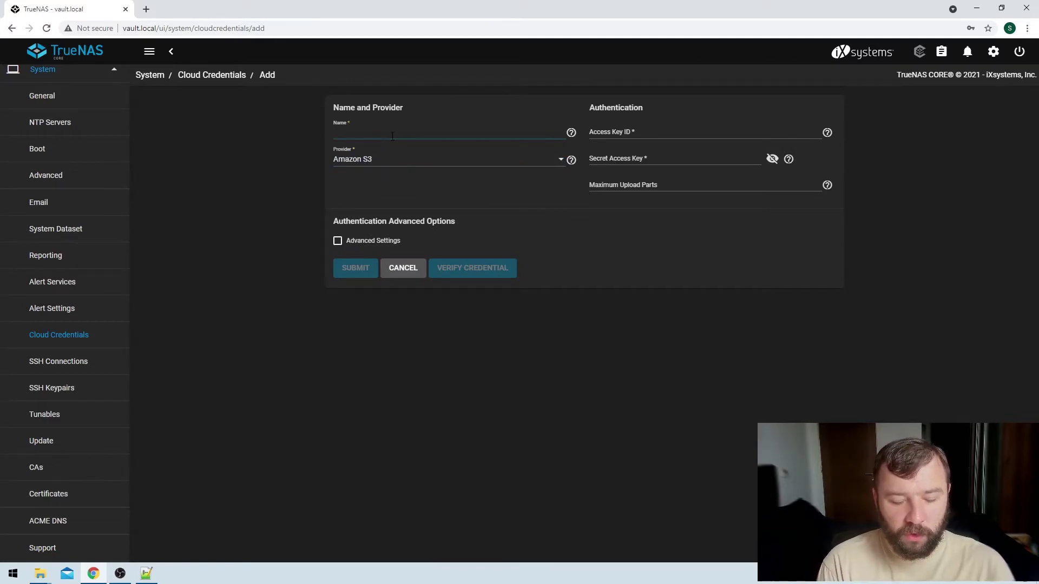
{"action": "type", "text": "S3 Backup"}
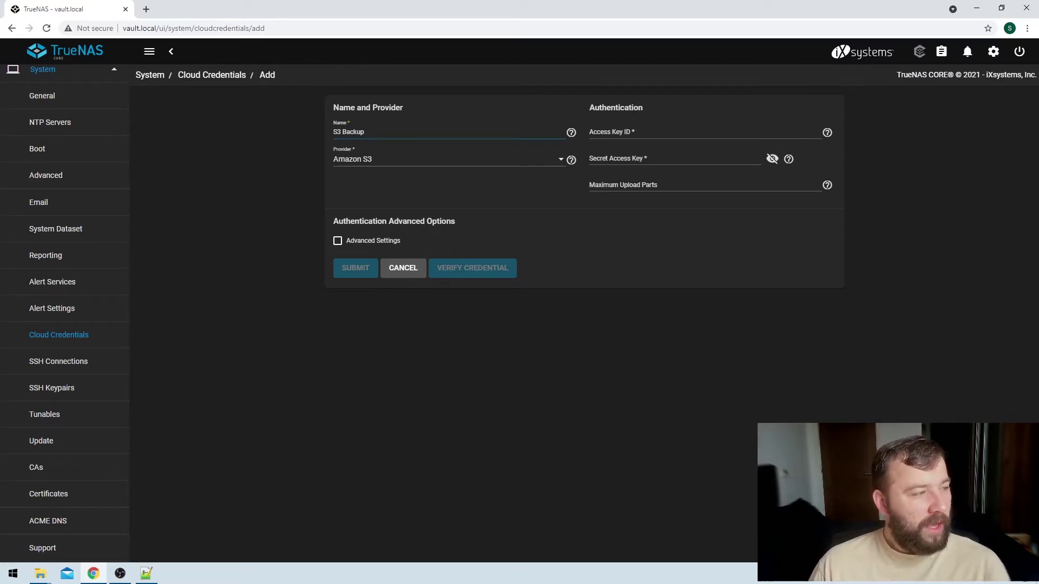
Paste the access key ID and secret access key from the text editor
{"action": "key", "text": "alt+Tab"}
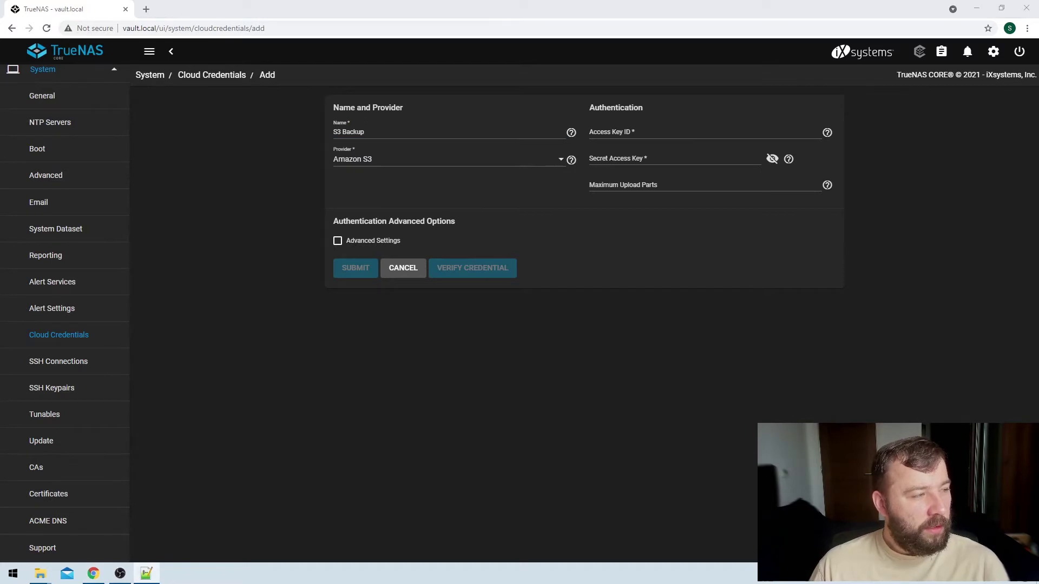
{"action": "left_click", "coordinate": [670, 132]}
{"action": "key", "text": "ctrl+v"}
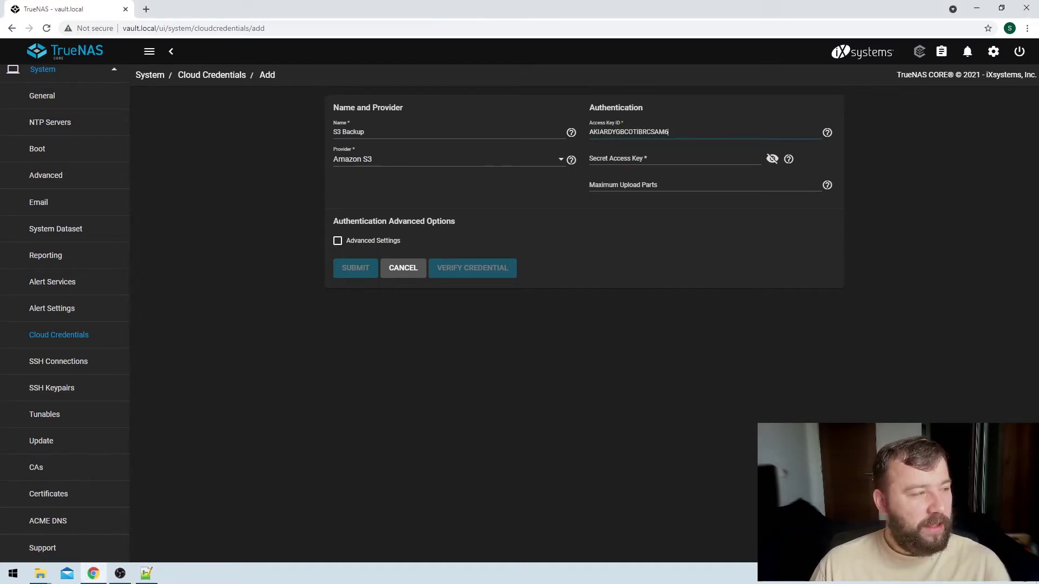
{"action": "key", "text": "alt+Tab"}
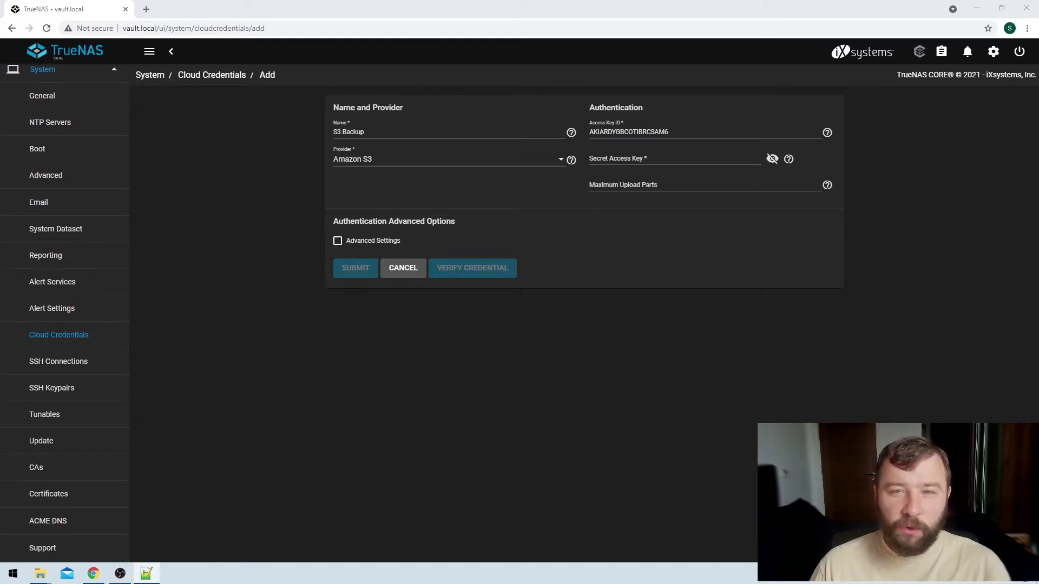
{"action": "left_click", "coordinate": [621, 160]}
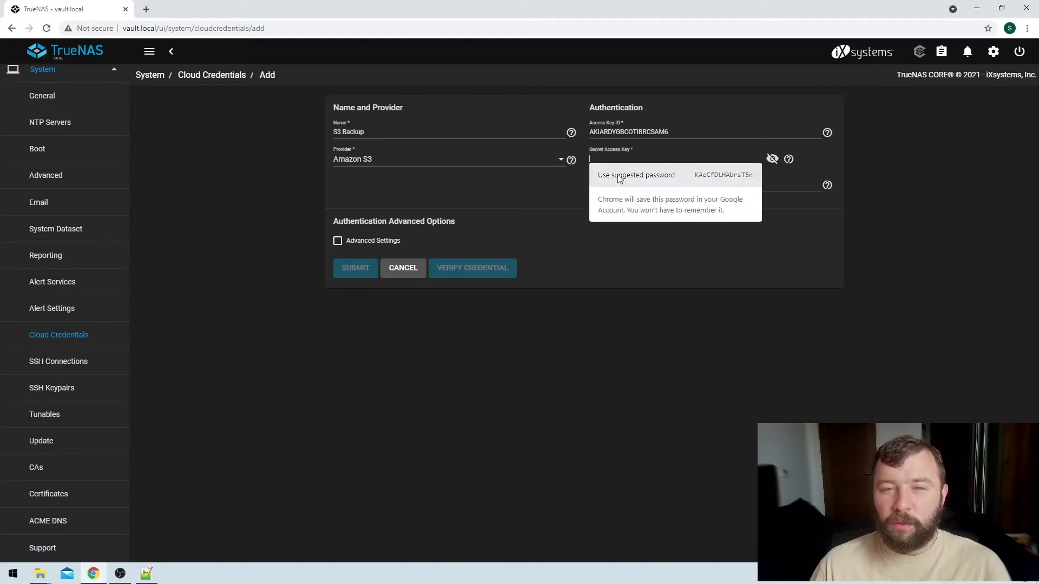
{"action": "key", "text": "ctrl+v"}
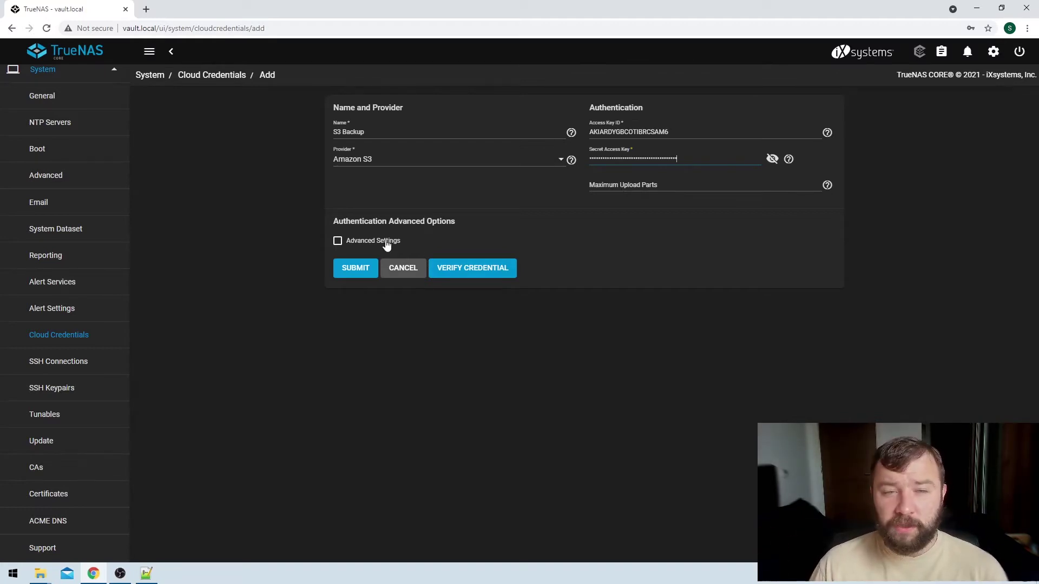
Enable Advanced Settings, leaving Disable Endpoint Region unchecked
{"action": "left_click", "coordinate": [356, 248]}
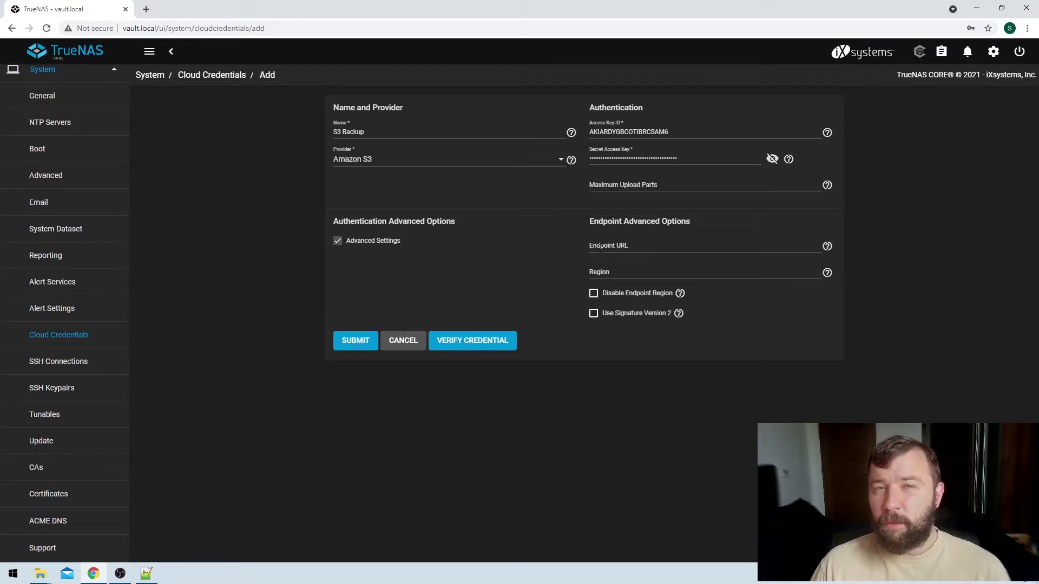
{"action": "left_click", "coordinate": [600, 248]}
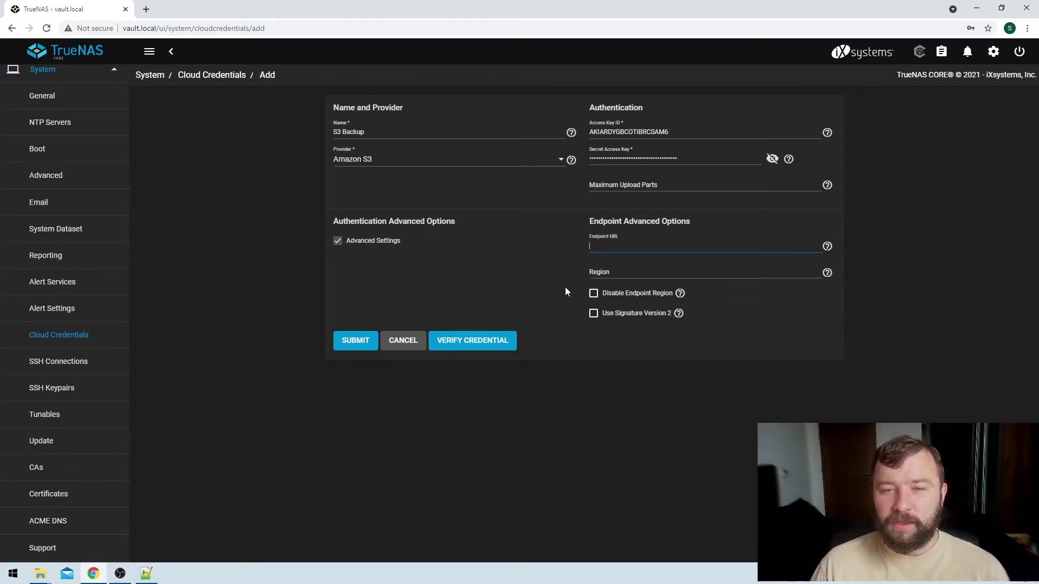
{"action": "left_click", "coordinate": [594, 297]}
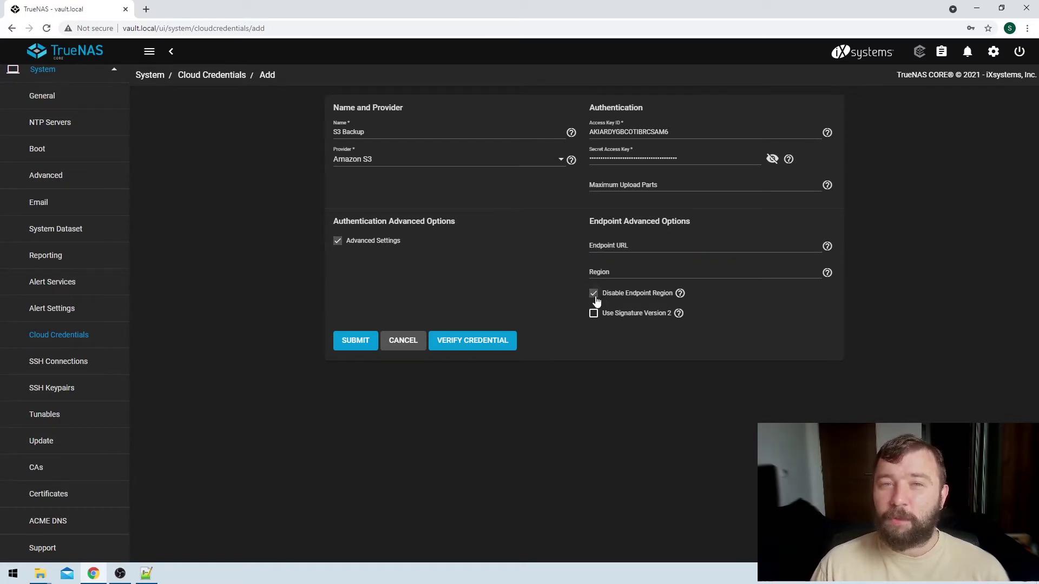
{"action": "left_click", "coordinate": [600, 249]}
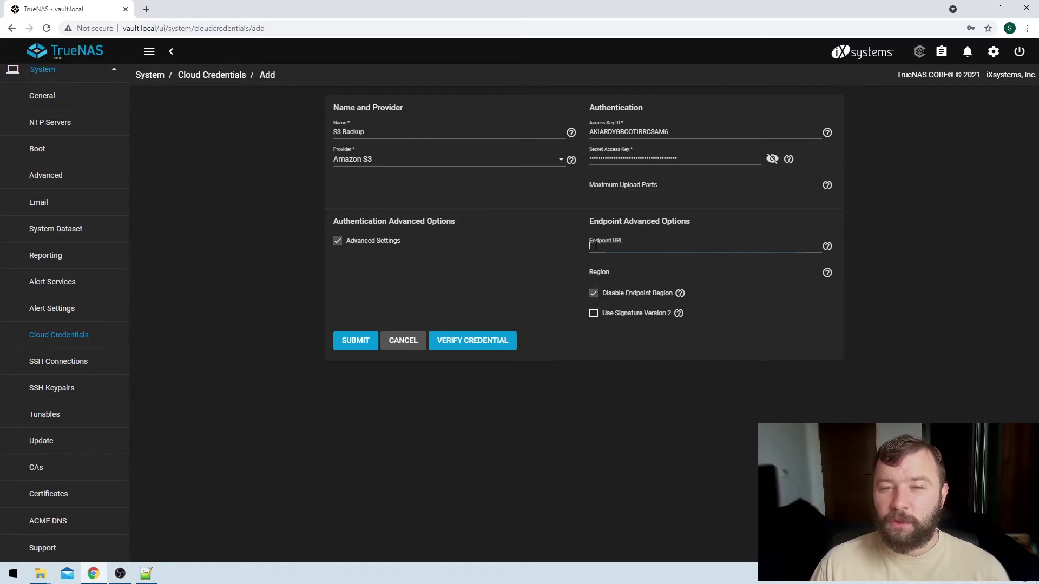
{"action": "left_click", "coordinate": [595, 297]}
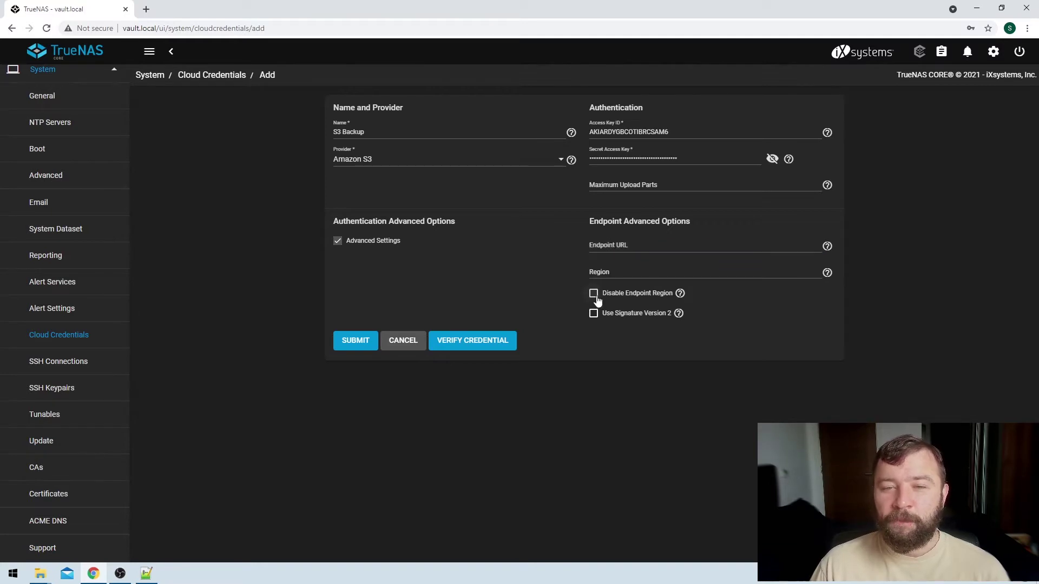
Paste eu-west-1 into the Region field from the notes
{"action": "left_click", "coordinate": [610, 273]}
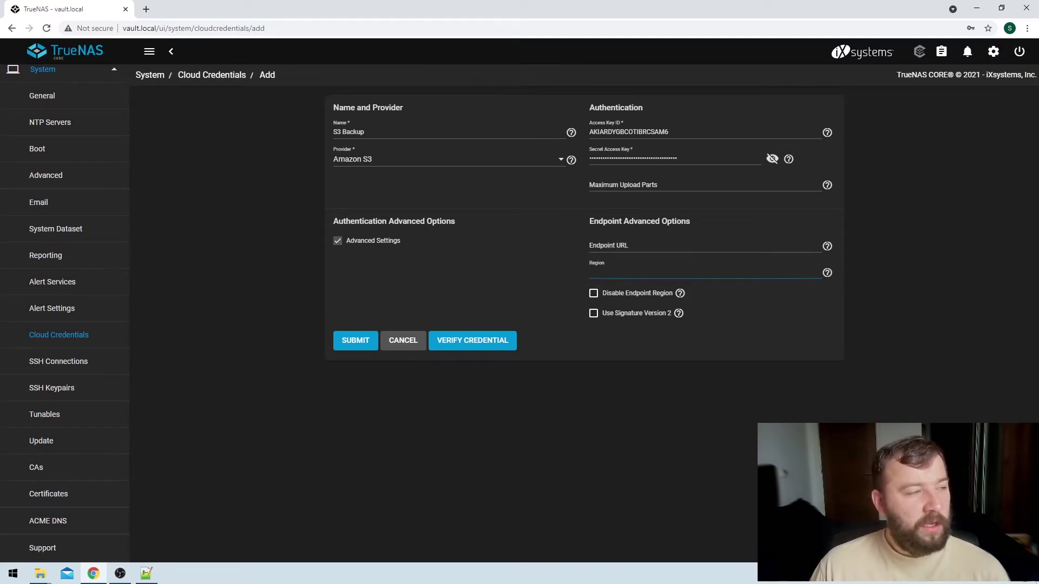
{"action": "key", "text": "alt+Tab"}
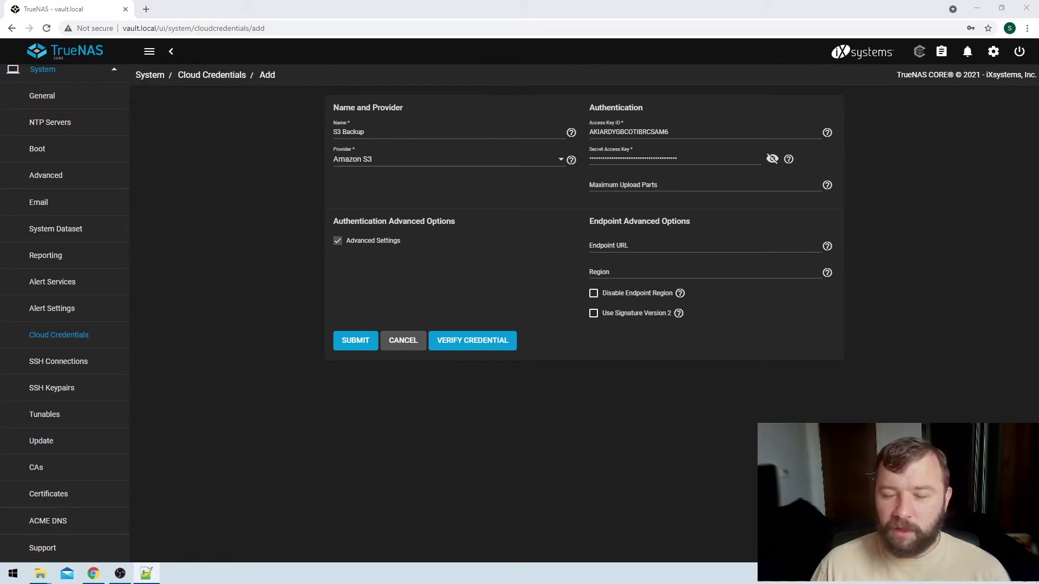
{"action": "left_click", "coordinate": [606, 269]}
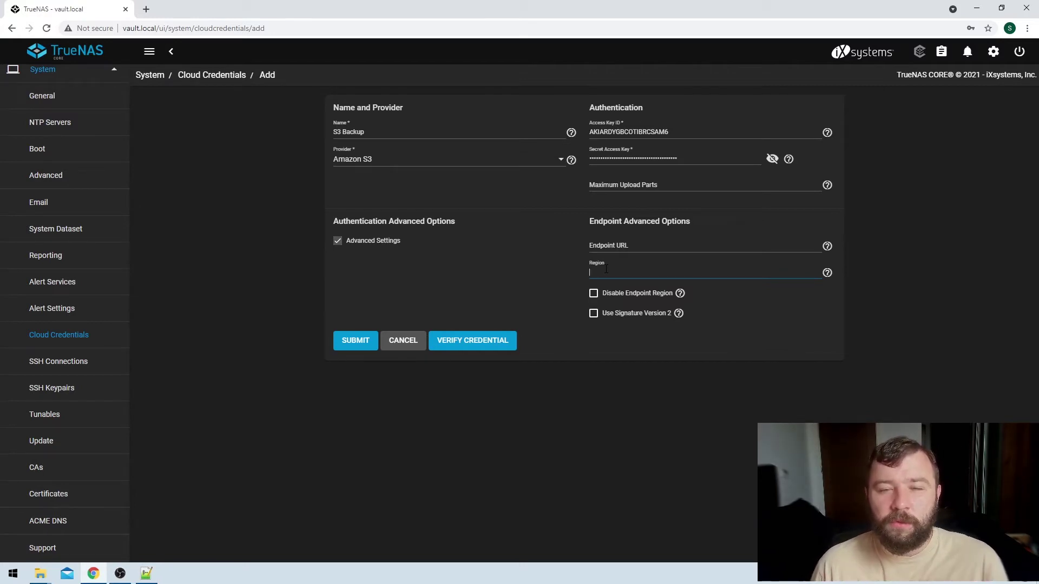
{"action": "type", "text": "eu-west-1"}
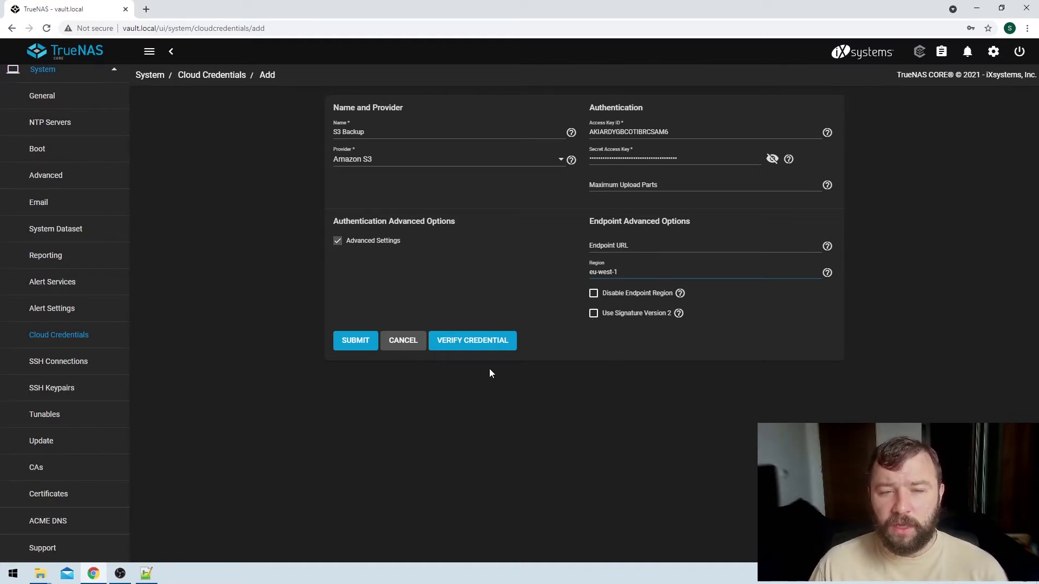
Verify the S3 credential and dismiss the Valid confirmation
{"action": "left_click", "coordinate": [489, 347]}
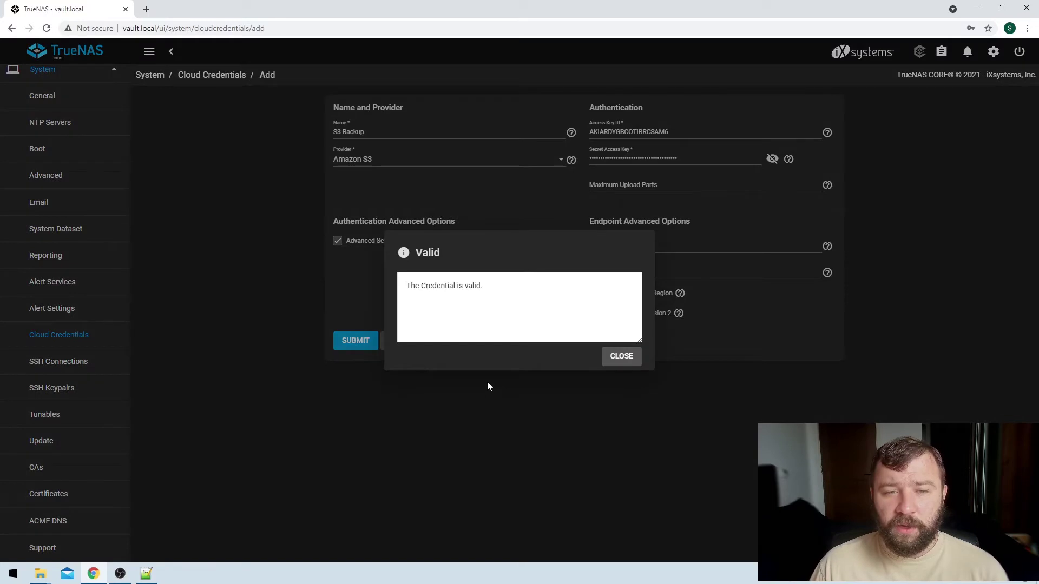
{"action": "left_click_drag", "start_coordinate": [402, 285], "coordinate": [491, 285]}
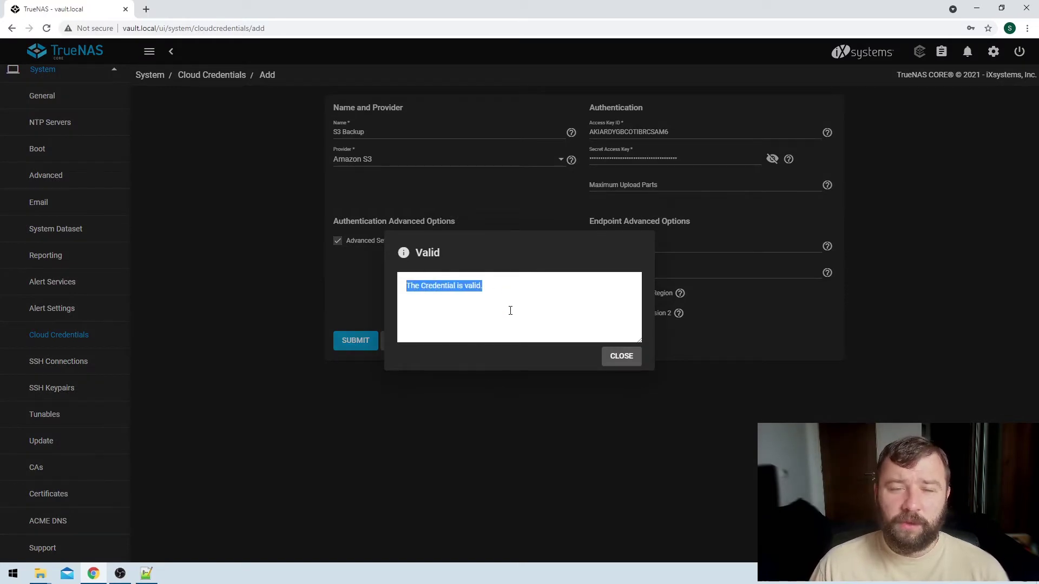
{"action": "left_click", "coordinate": [621, 358]}
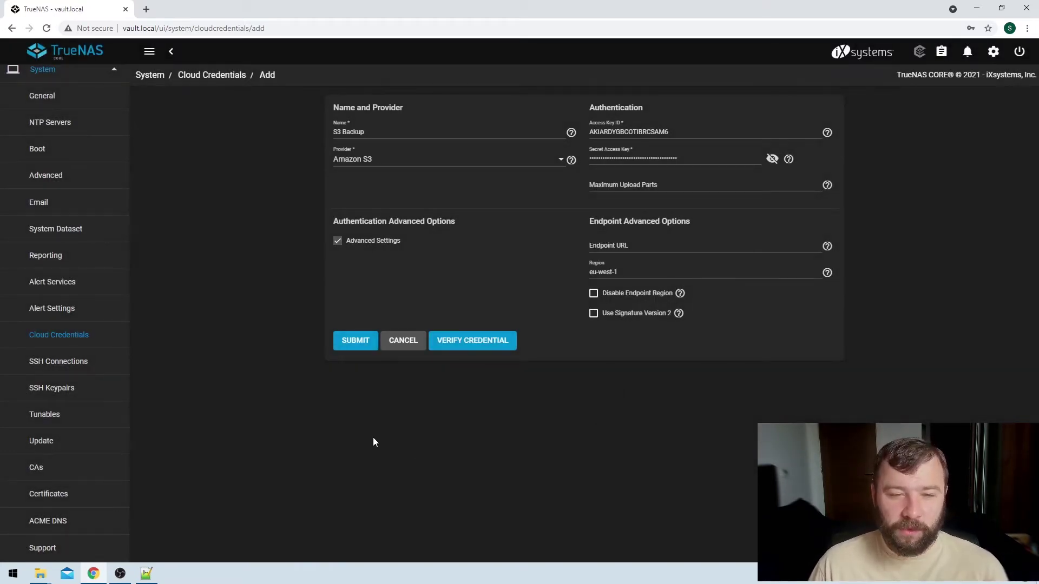
Submit the S3 Backup credential, dismiss the browser password prompt, and collapse System
{"action": "left_click", "coordinate": [347, 345]}
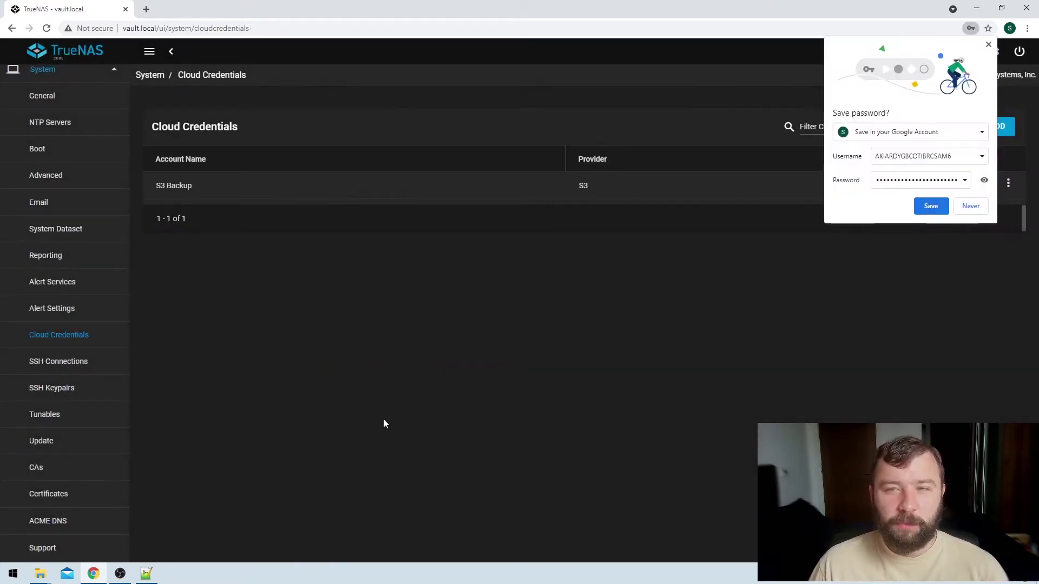
{"action": "left_click", "coordinate": [988, 44]}
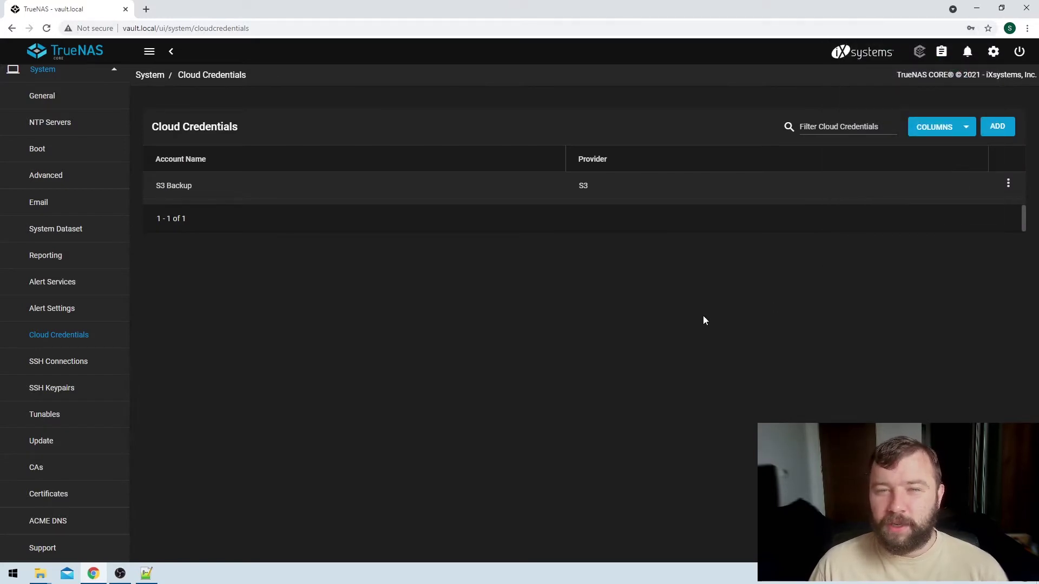
{"action": "scroll", "coordinate": [56, 254], "scroll_direction": "down", "scroll_amount": 2}
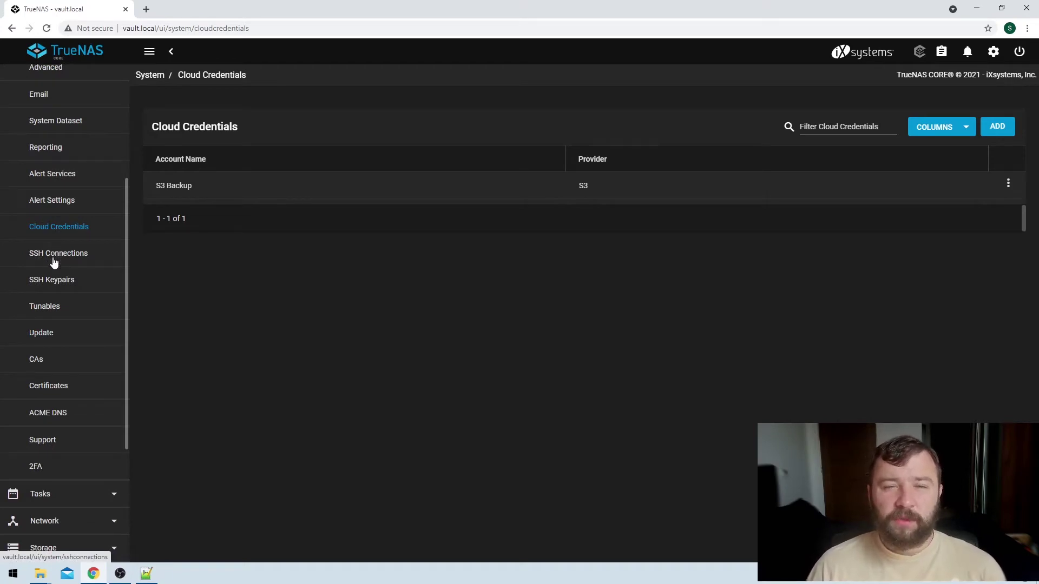
{"action": "scroll", "coordinate": [55, 304], "scroll_direction": "up", "scroll_amount": 3}
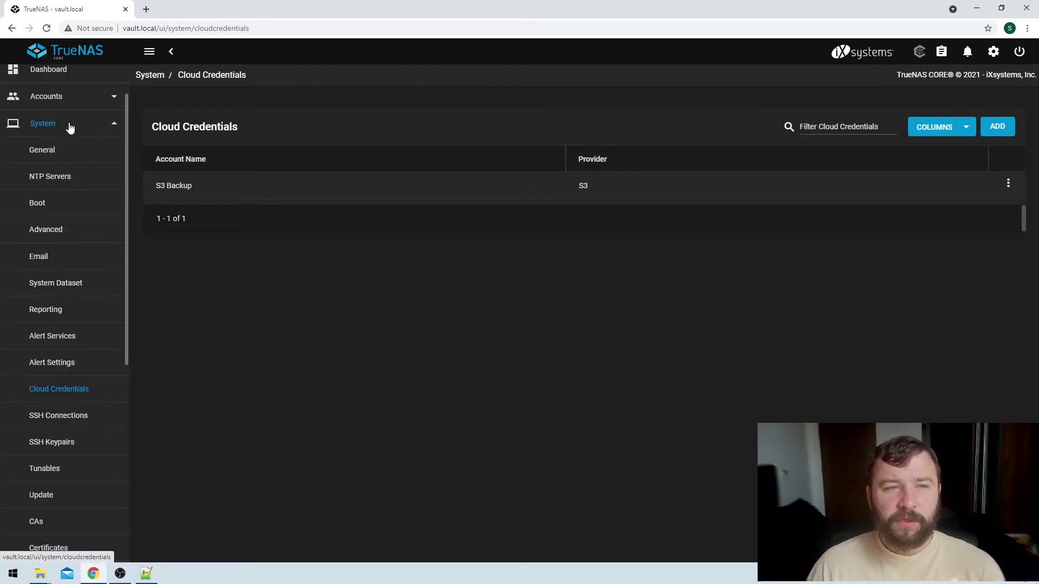
{"action": "left_click", "coordinate": [69, 126]}
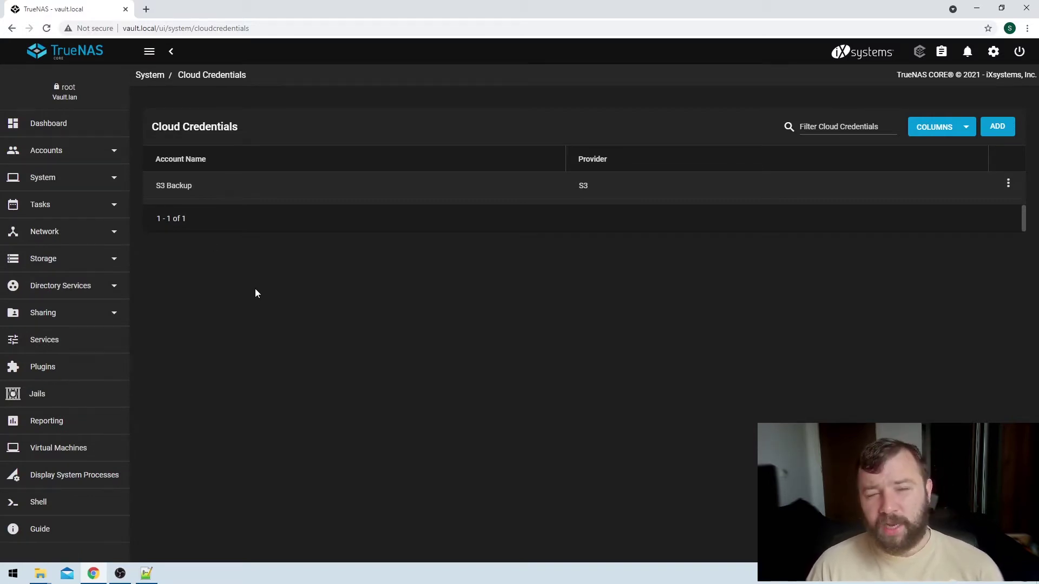
Go to Tasks > Cloud Sync Tasks and start adding a new sync task
{"action": "left_click", "coordinate": [95, 206]}
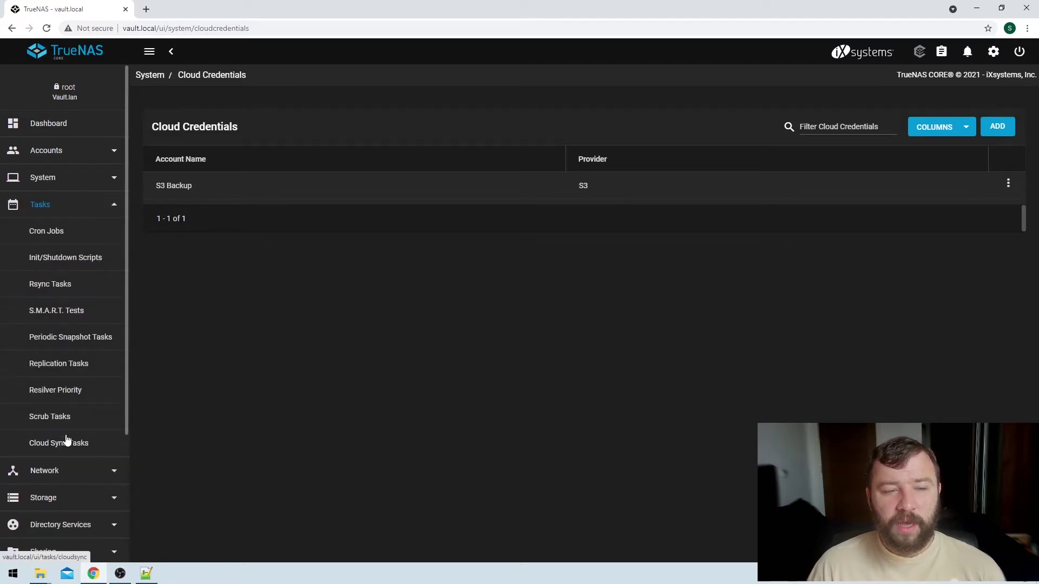
{"action": "left_click", "coordinate": [67, 444]}
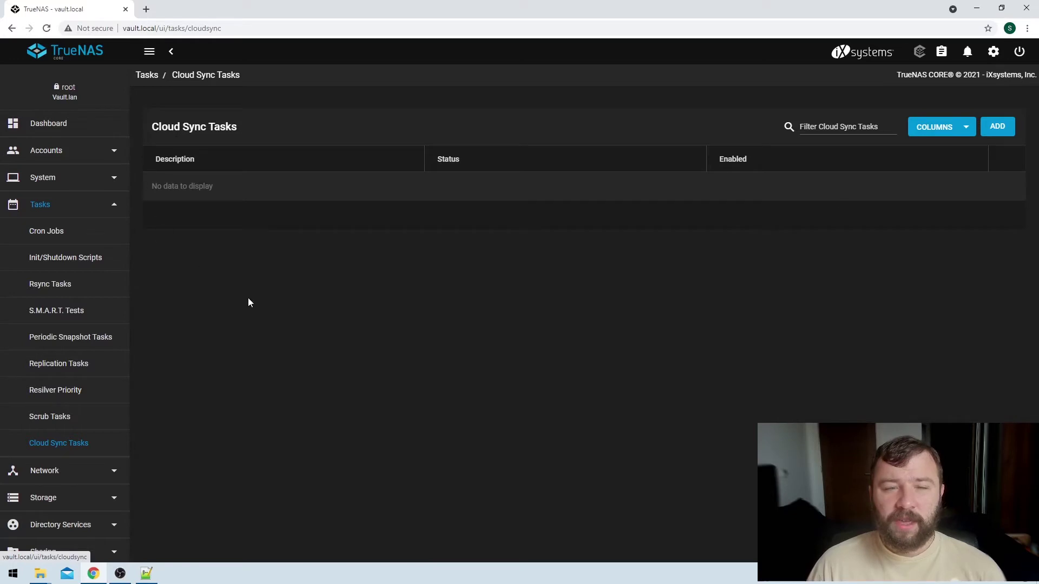
{"action": "left_click", "coordinate": [990, 133]}
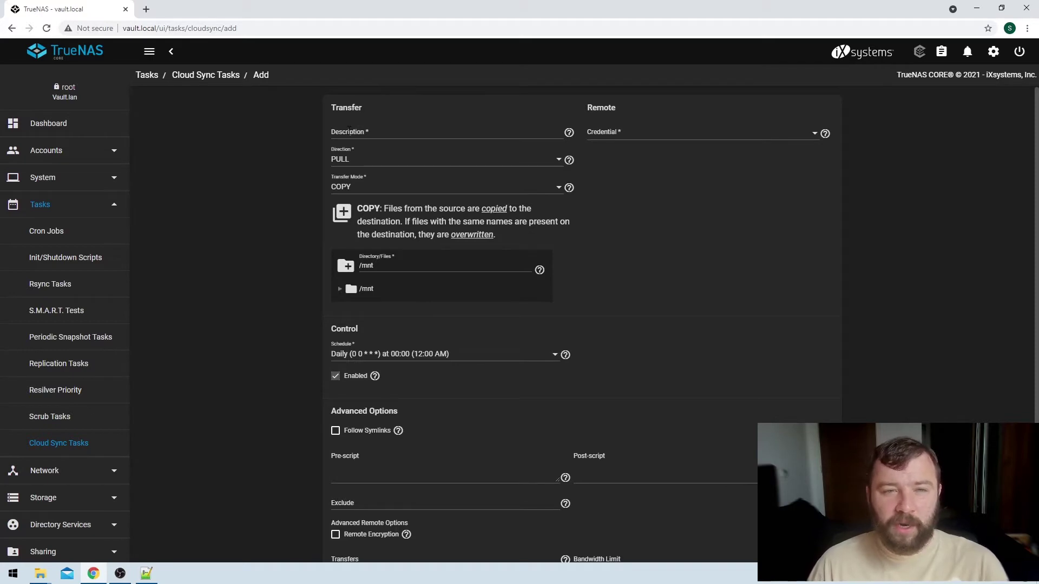
{"action": "left_click", "coordinate": [349, 130]}
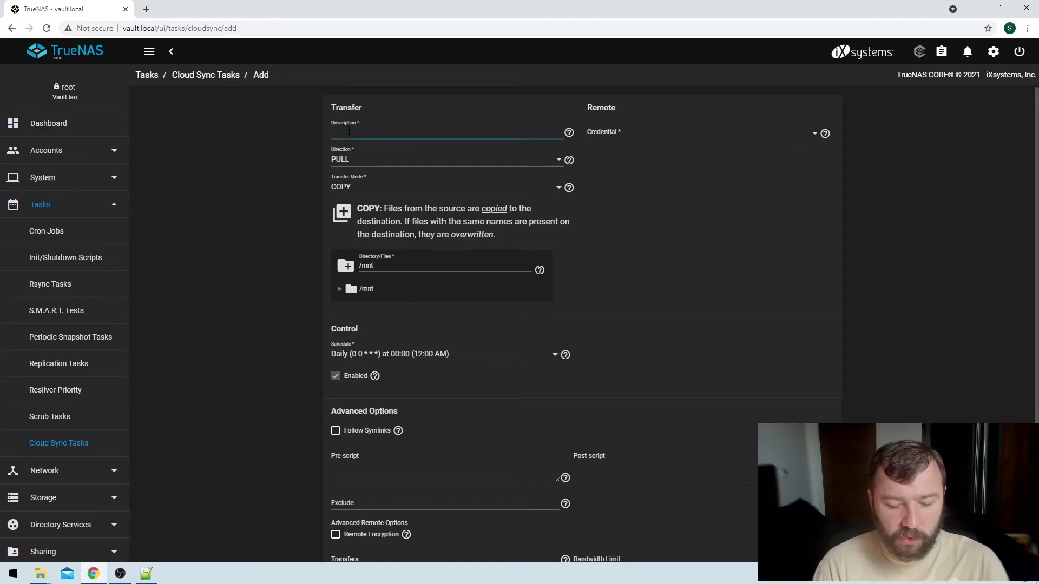
Enter 'S3 Backup' as the cloud sync task description
{"action": "type", "text": "S3 Backup"}
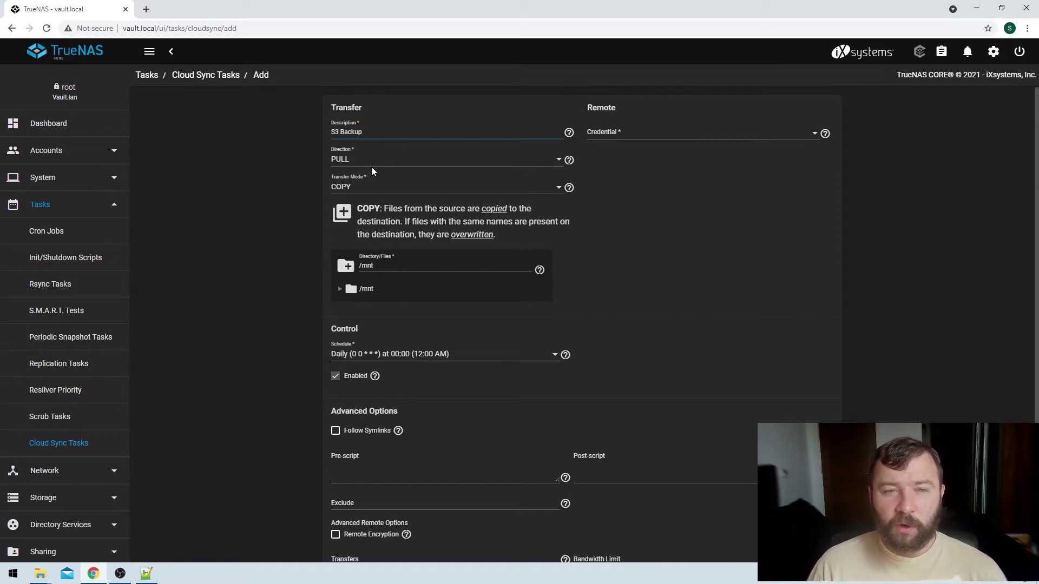
Set the task's Direction to PUSH, checking the Direction help popup
{"action": "left_click", "coordinate": [385, 162]}
{"action": "left_click", "coordinate": [398, 143]}
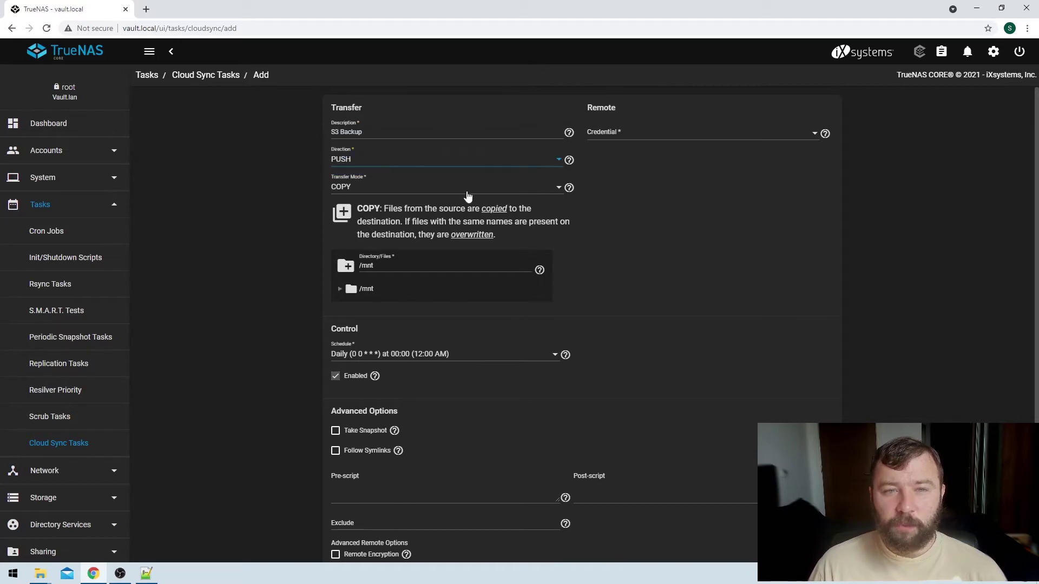
{"action": "left_click", "coordinate": [570, 160]}
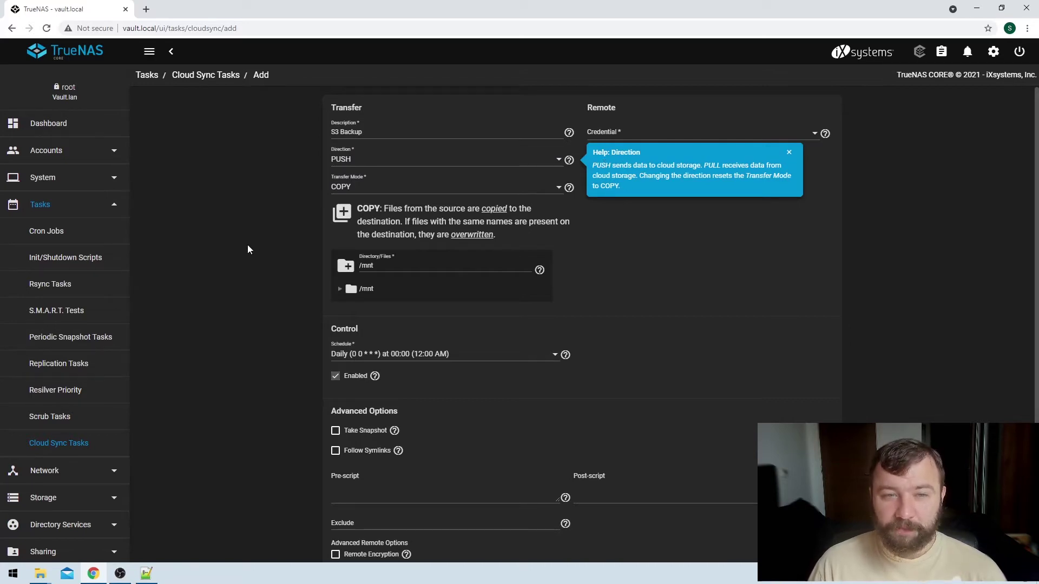
{"action": "left_click", "coordinate": [789, 152]}
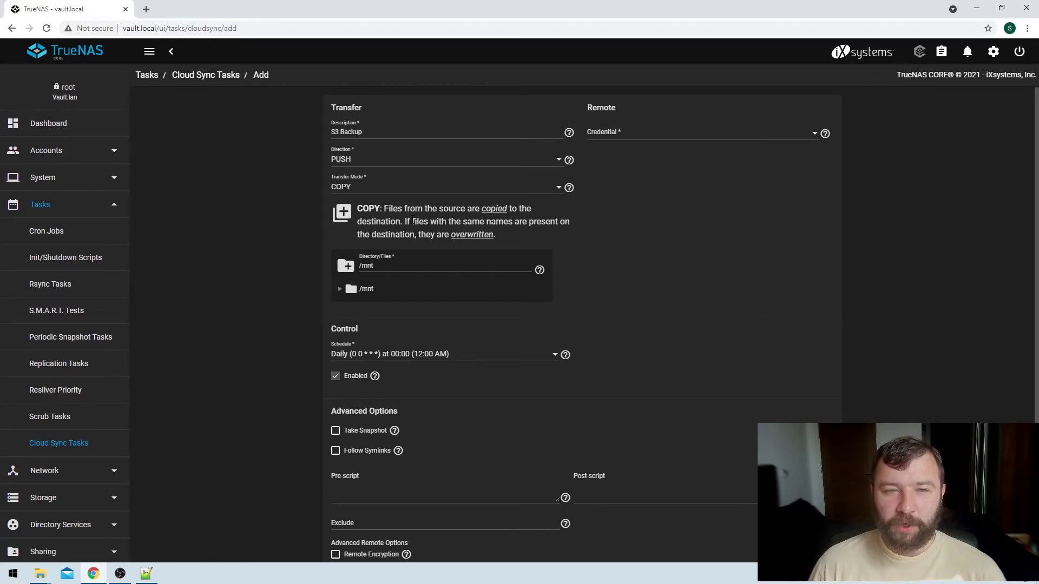
{"action": "left_click", "coordinate": [459, 181]}
{"action": "left_click", "coordinate": [400, 167]}
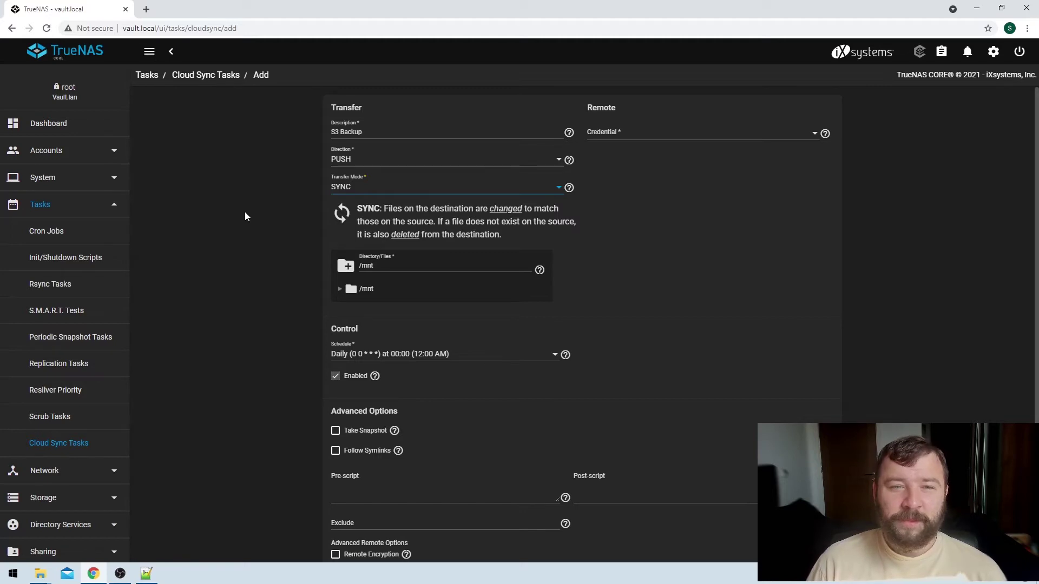
{"action": "left_click", "coordinate": [387, 191]}
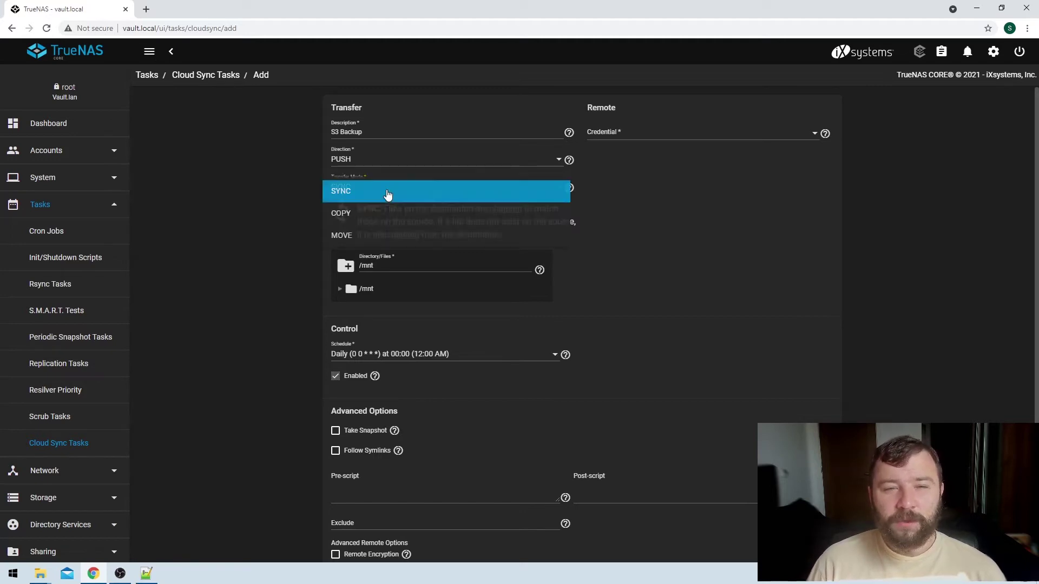
{"action": "left_click", "coordinate": [372, 235]}
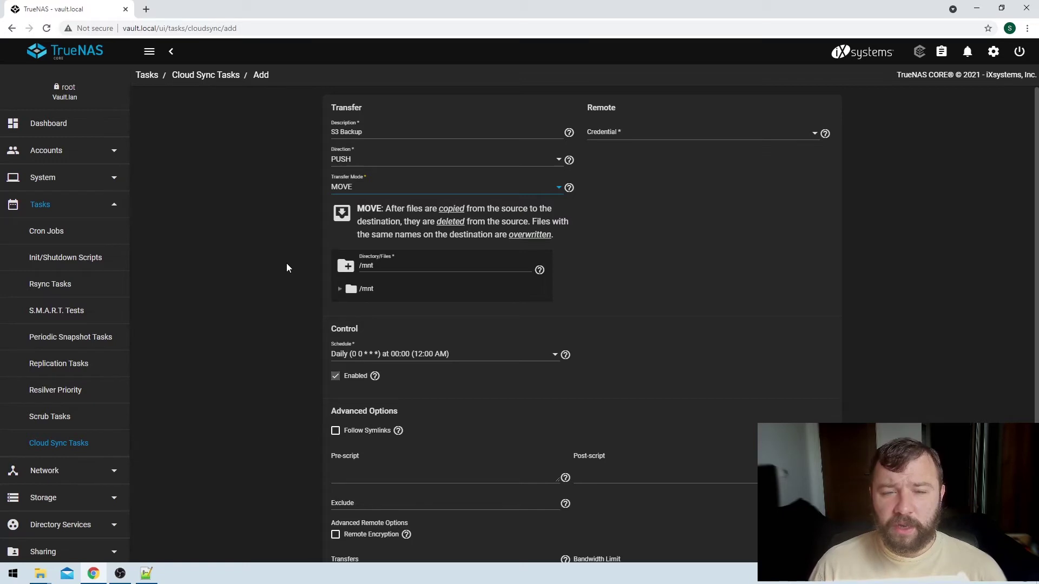
{"action": "left_click", "coordinate": [406, 186]}
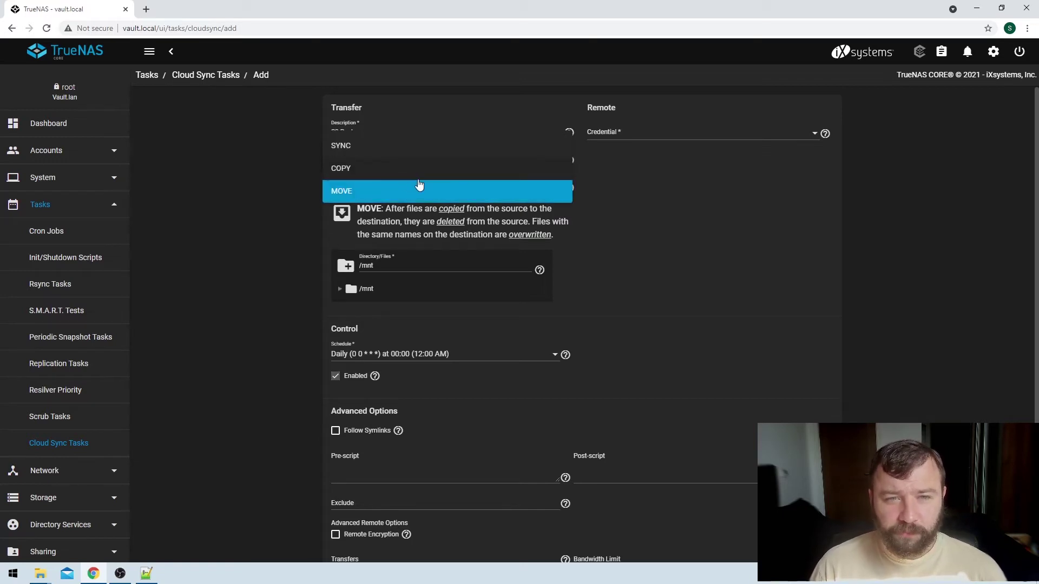
{"action": "left_click", "coordinate": [381, 167]}
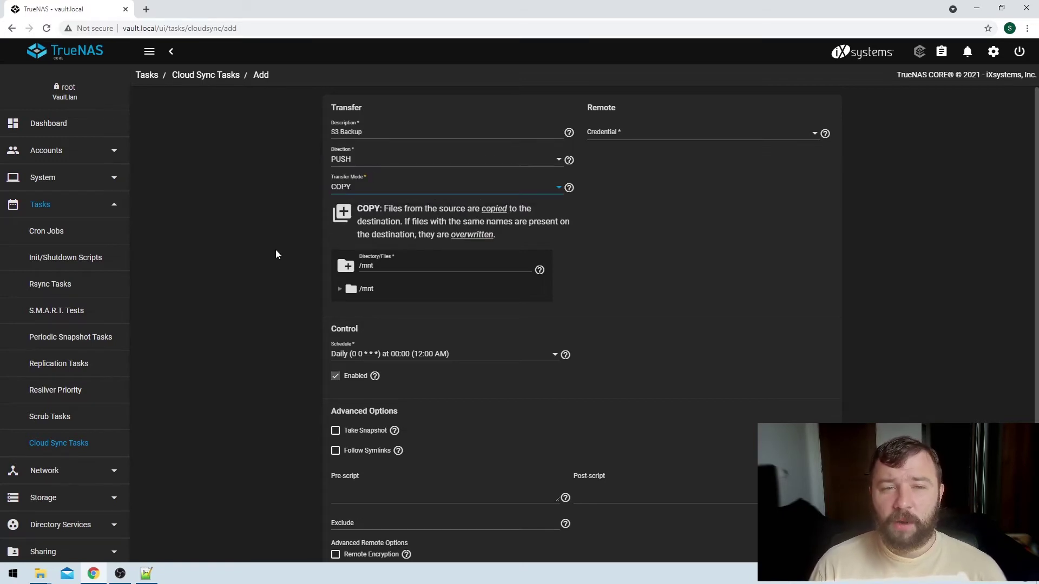
{"action": "scroll", "coordinate": [275, 246], "scroll_direction": "down", "scroll_amount": 2}
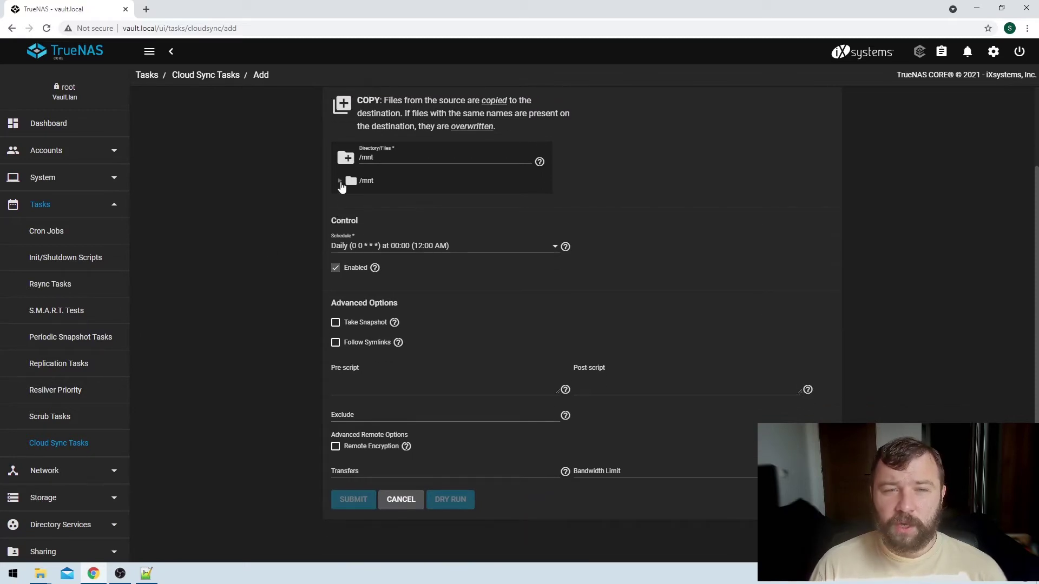
{"action": "left_click", "coordinate": [341, 183]}
{"action": "left_click", "coordinate": [351, 215]}
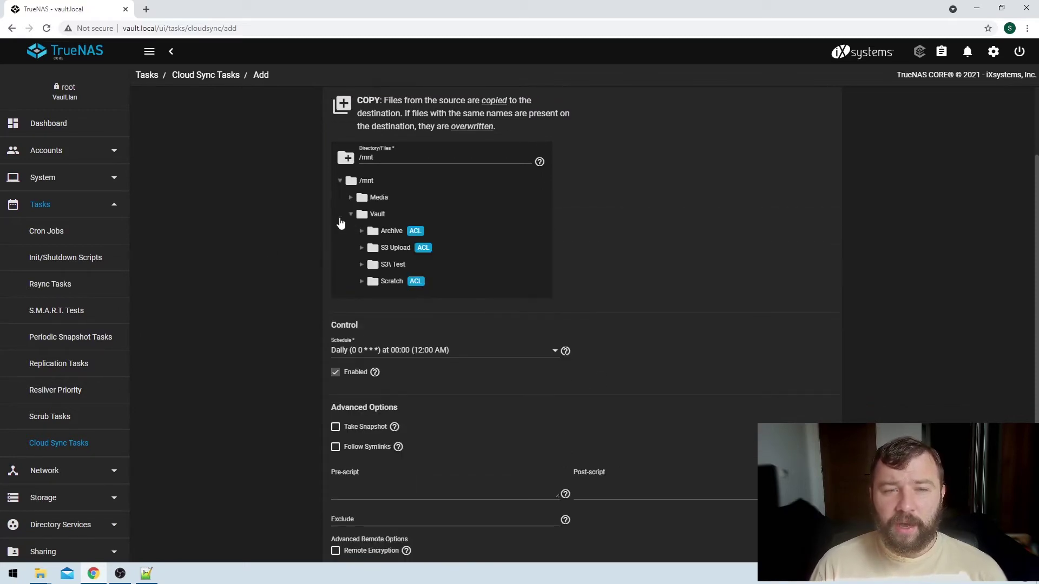
{"action": "left_click", "coordinate": [398, 250]}
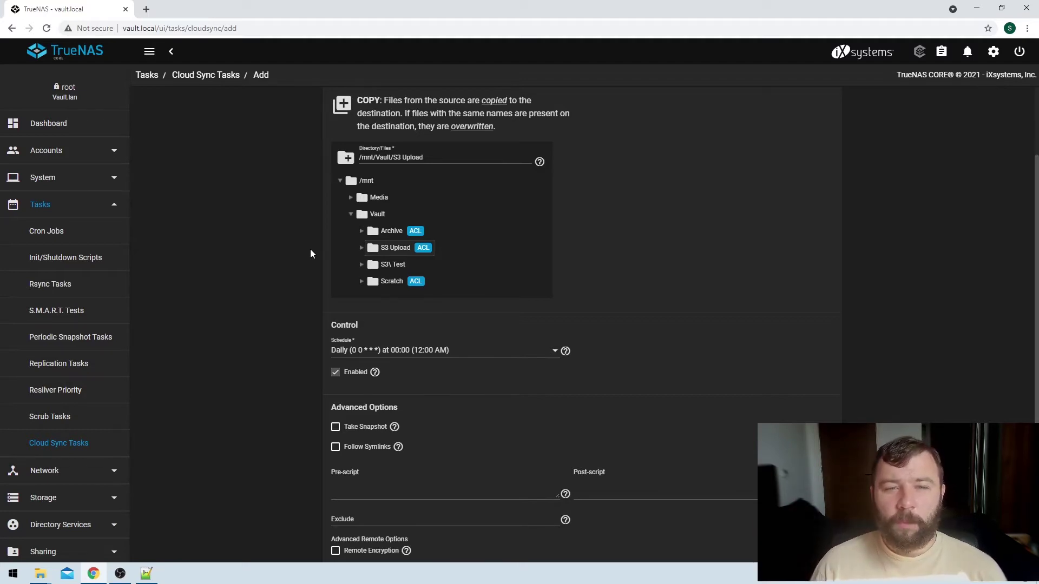
{"action": "scroll", "coordinate": [290, 253], "scroll_direction": "down", "scroll_amount": 3}
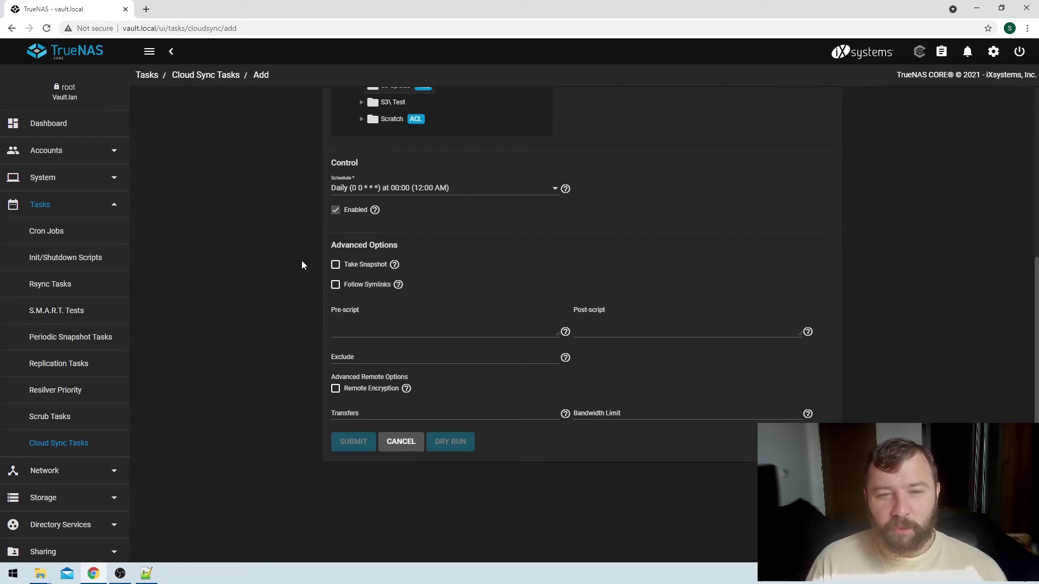
Review the Pre-script, Post-script and Exclude fields, leaving them empty
{"action": "scroll", "coordinate": [302, 266], "scroll_direction": "down", "scroll_amount": 1}
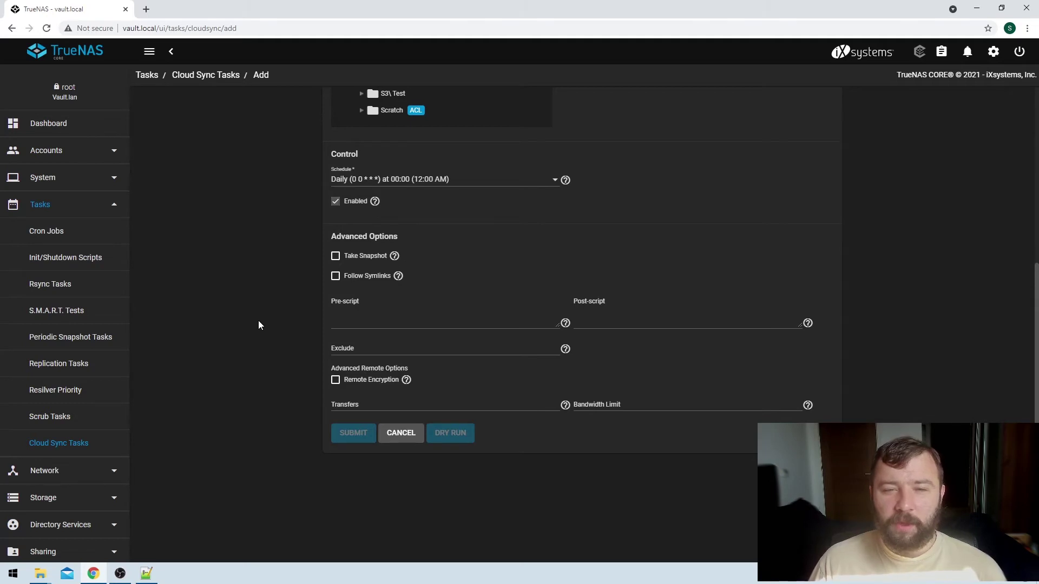
{"action": "left_click", "coordinate": [359, 315]}
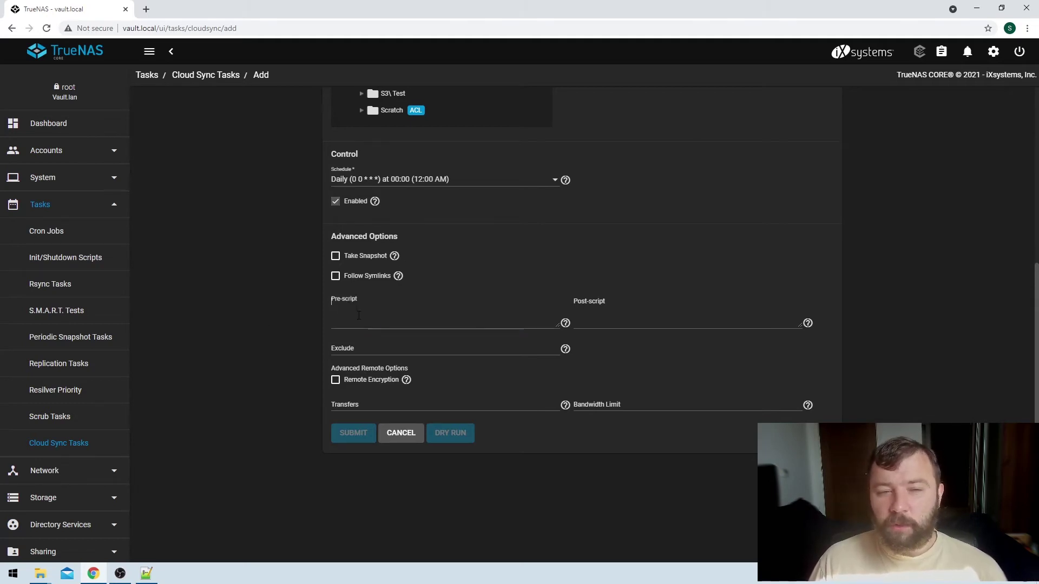
{"action": "left_click", "coordinate": [640, 309]}
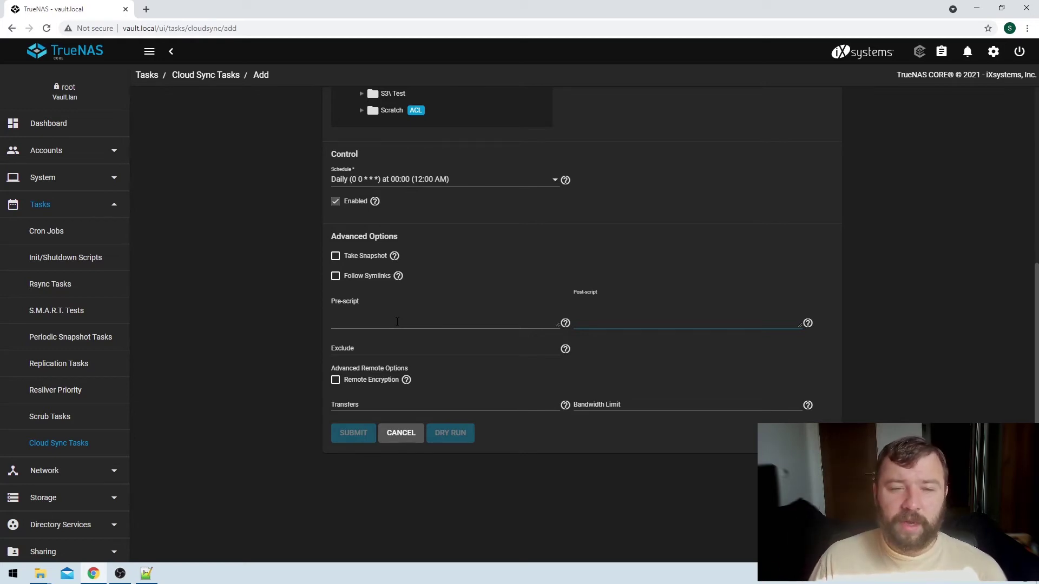
{"action": "left_click", "coordinate": [414, 349]}
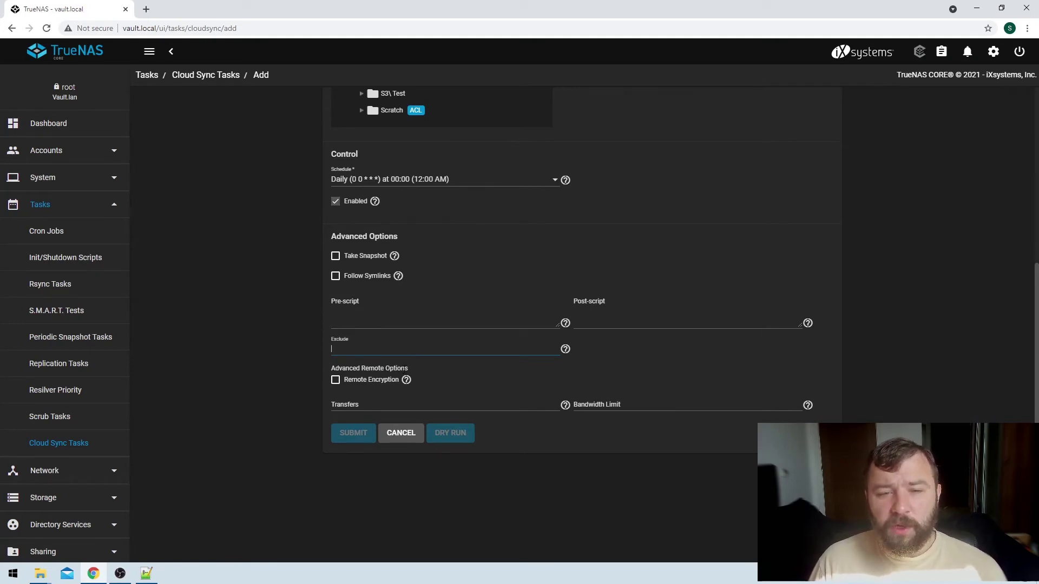
Turn on Remote Encryption with Filename Encryption unchecked
{"action": "left_click", "coordinate": [335, 381]}
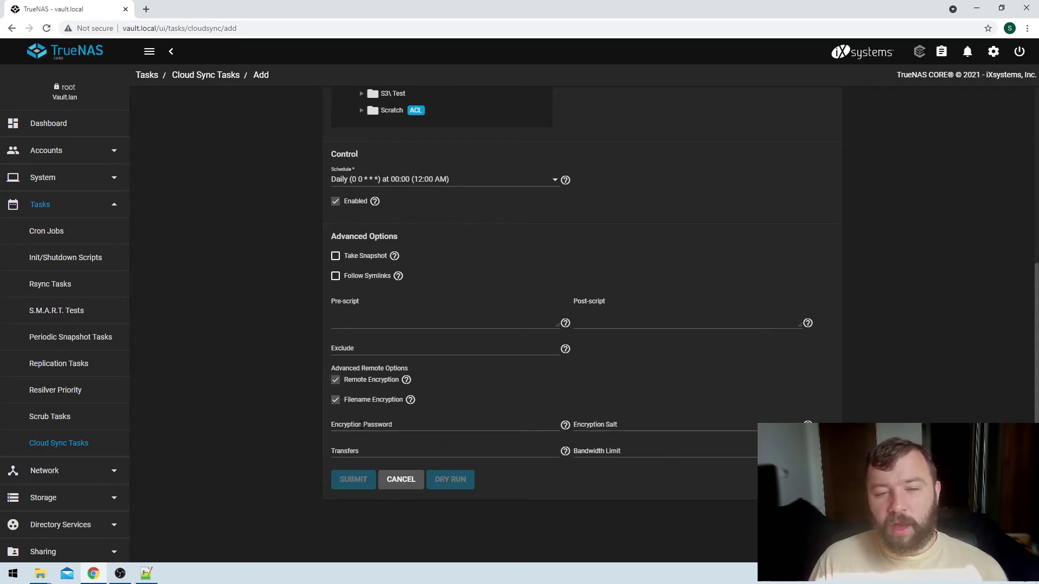
{"action": "left_click", "coordinate": [464, 425]}
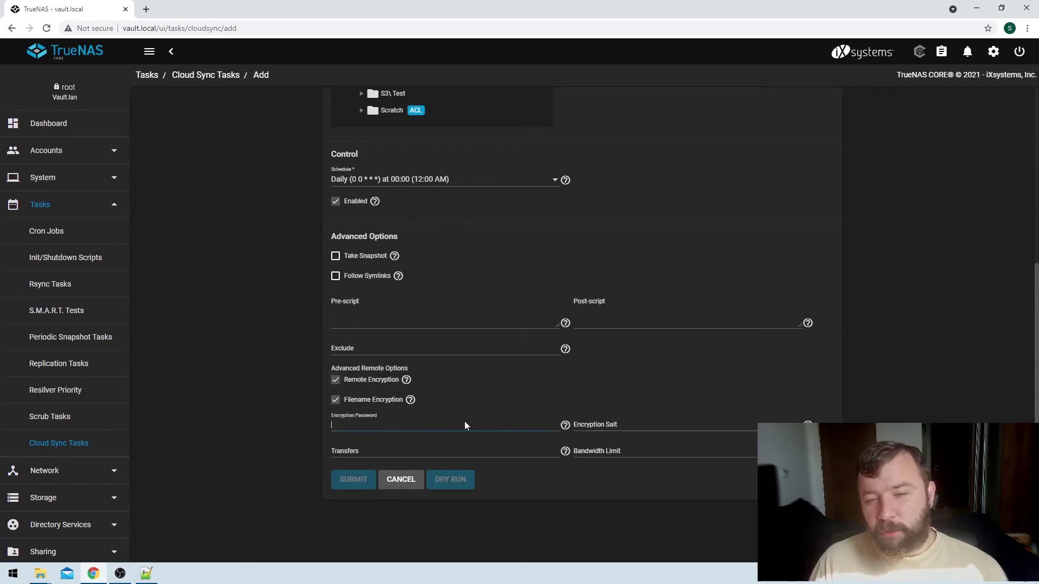
{"action": "left_click", "coordinate": [336, 401]}
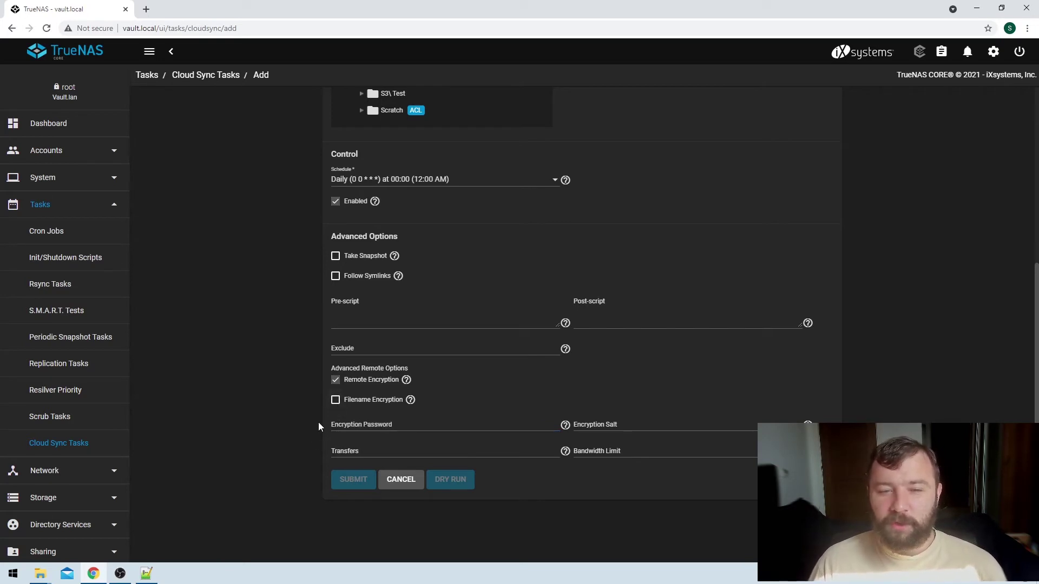
{"action": "left_click", "coordinate": [352, 452]}
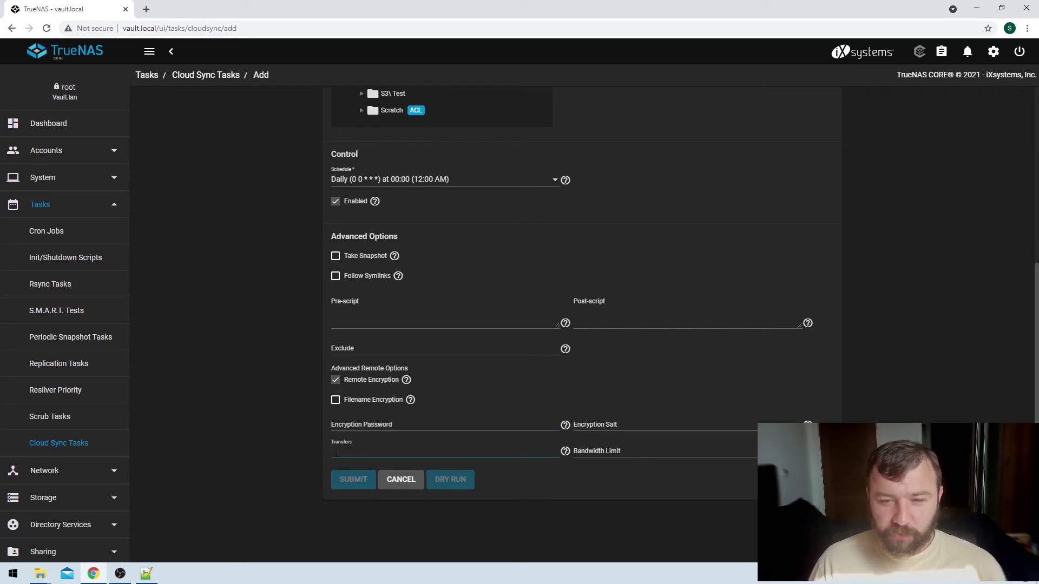
{"action": "left_click", "coordinate": [565, 452]}
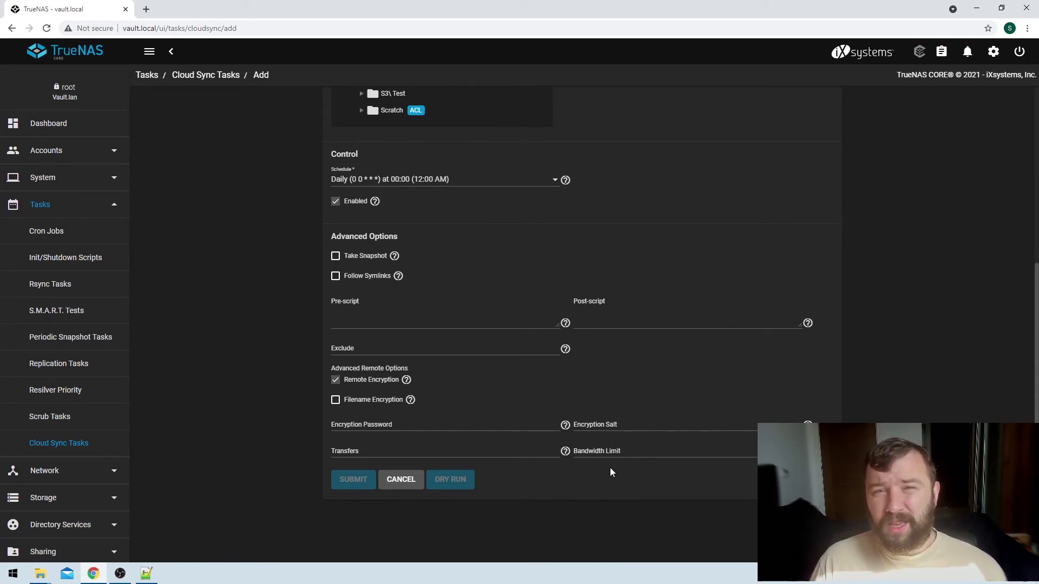
Select the S3 Backup (S3) credential and bucket s3-bucket-eu, keeping remote folder /
{"action": "scroll", "coordinate": [614, 457], "scroll_direction": "up", "scroll_amount": 5}
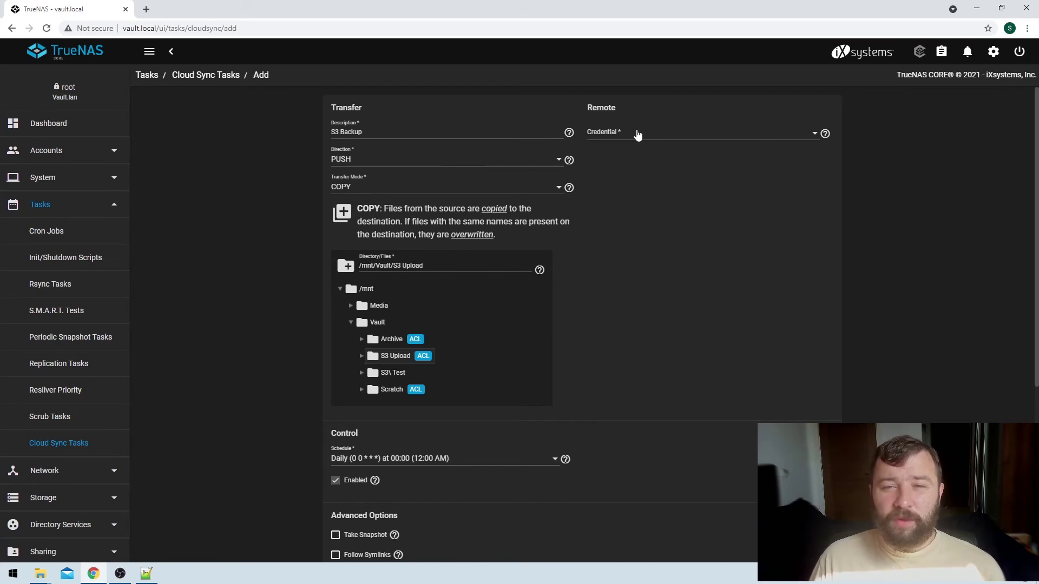
{"action": "left_click", "coordinate": [638, 134]}
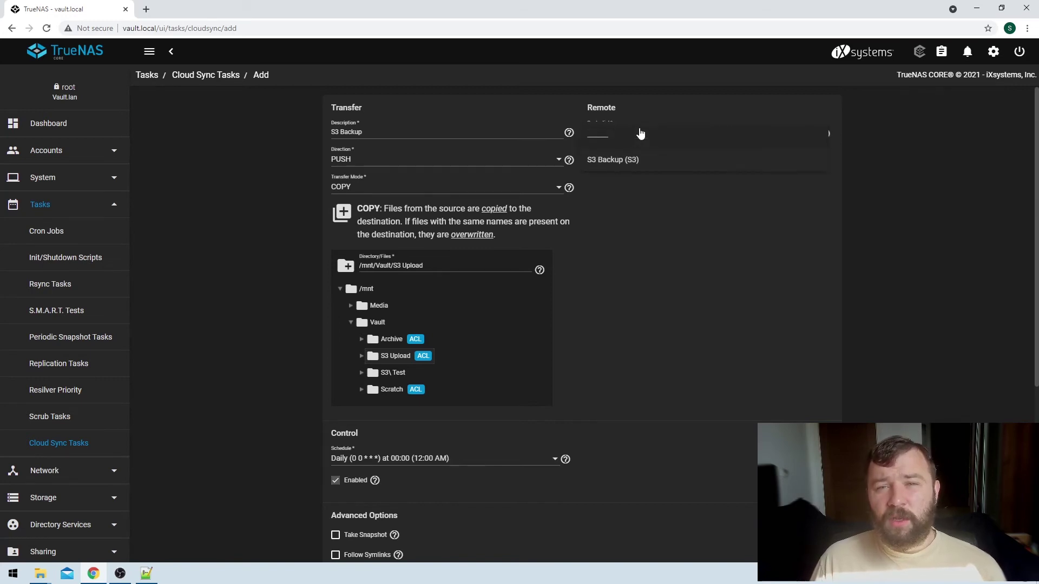
{"action": "left_click", "coordinate": [644, 162]}
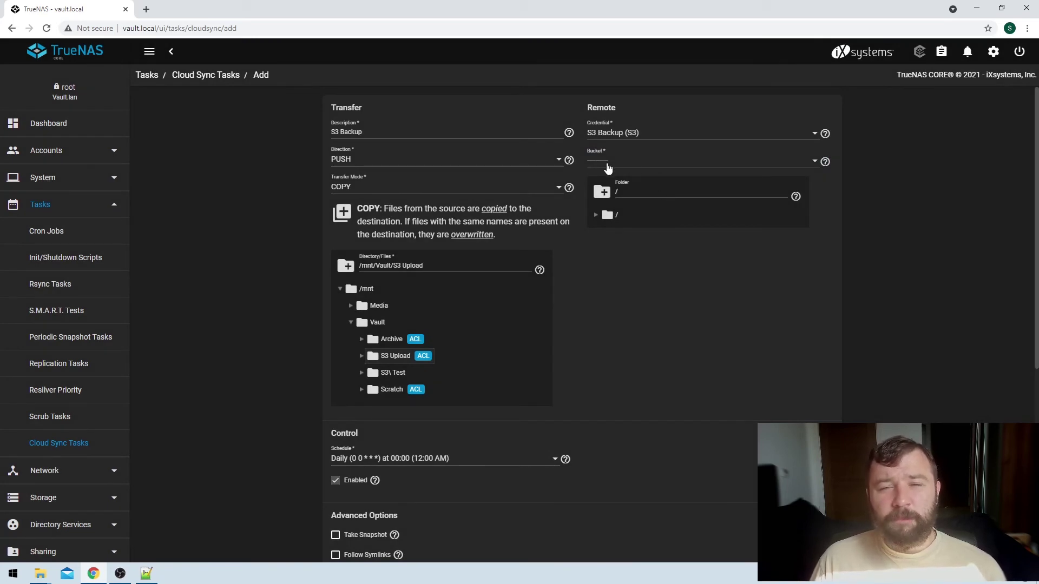
{"action": "left_click", "coordinate": [608, 167]}
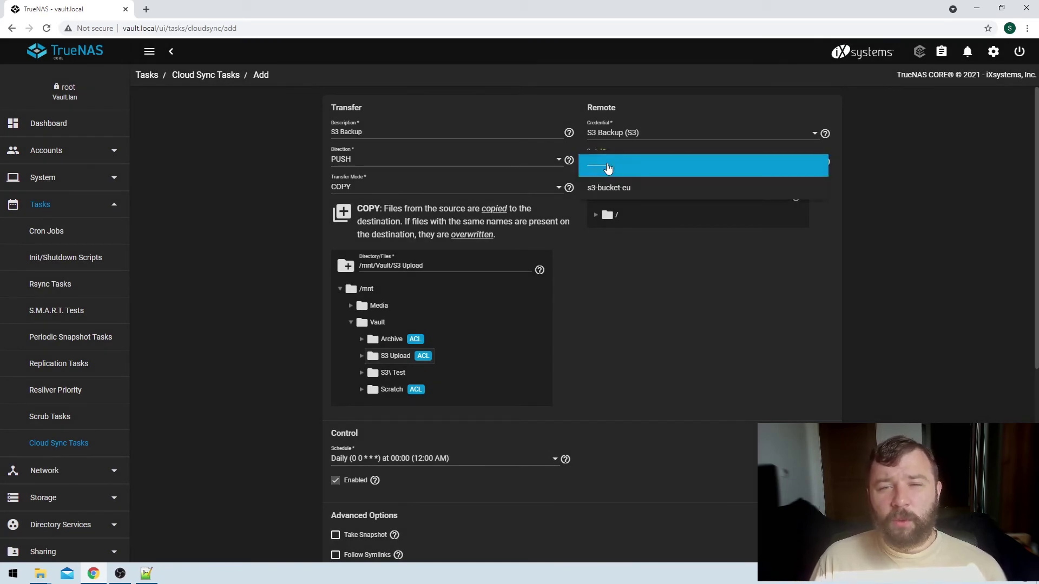
{"action": "left_click", "coordinate": [636, 194]}
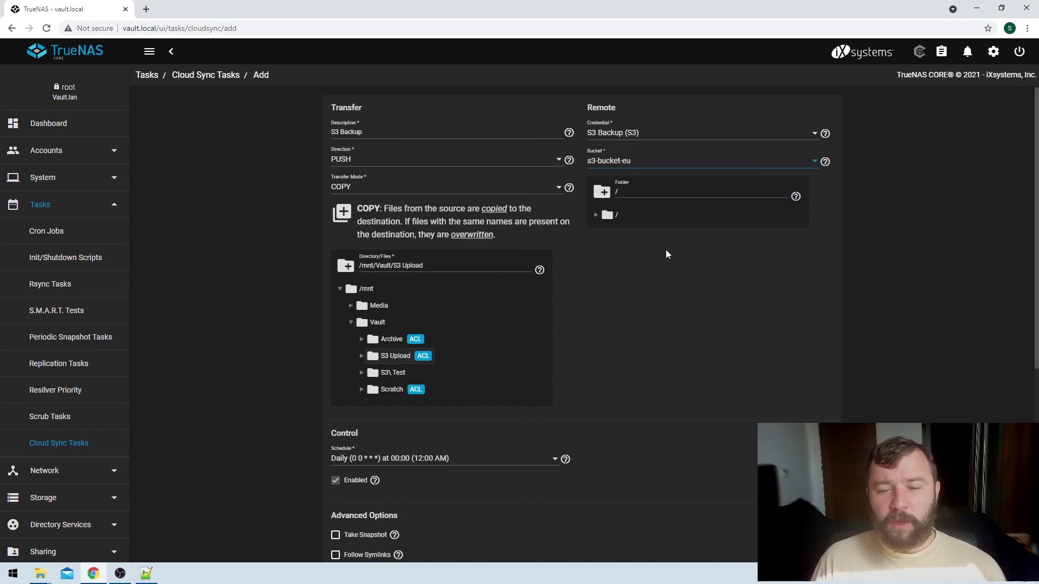
{"action": "left_click", "coordinate": [631, 194]}
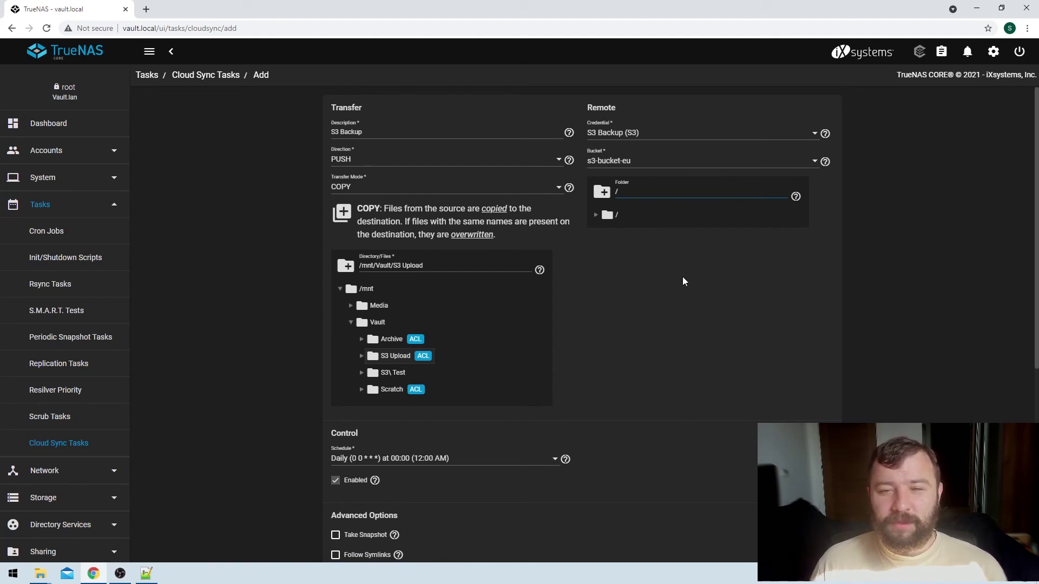
Run a dry run, turning off Remote Encryption after the password error and rerunning
{"action": "scroll", "coordinate": [566, 291], "scroll_direction": "down", "scroll_amount": 6}
{"action": "scroll", "coordinate": [665, 310], "scroll_direction": "down", "scroll_amount": 1}
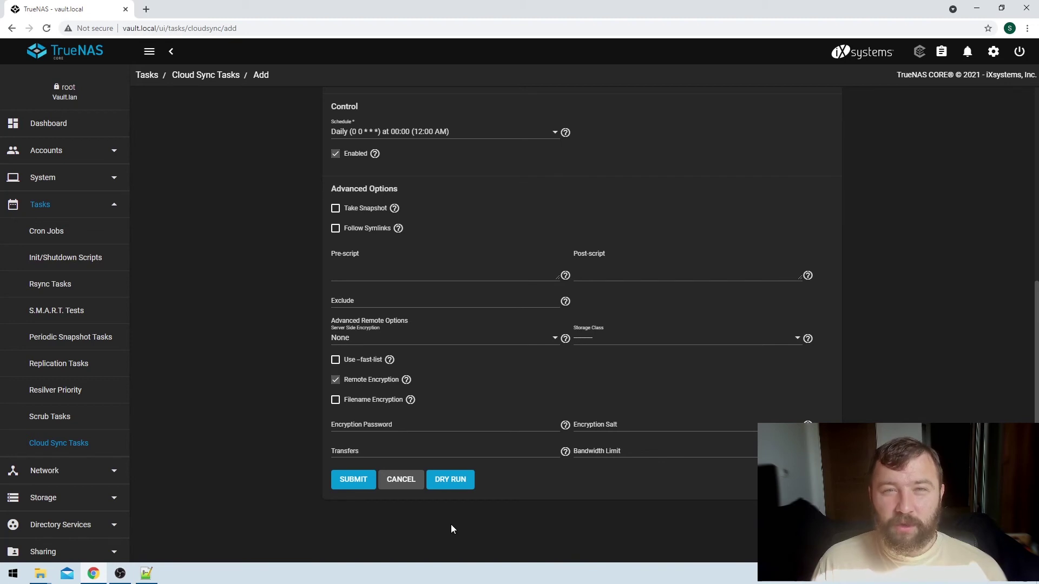
{"action": "left_click", "coordinate": [459, 486]}
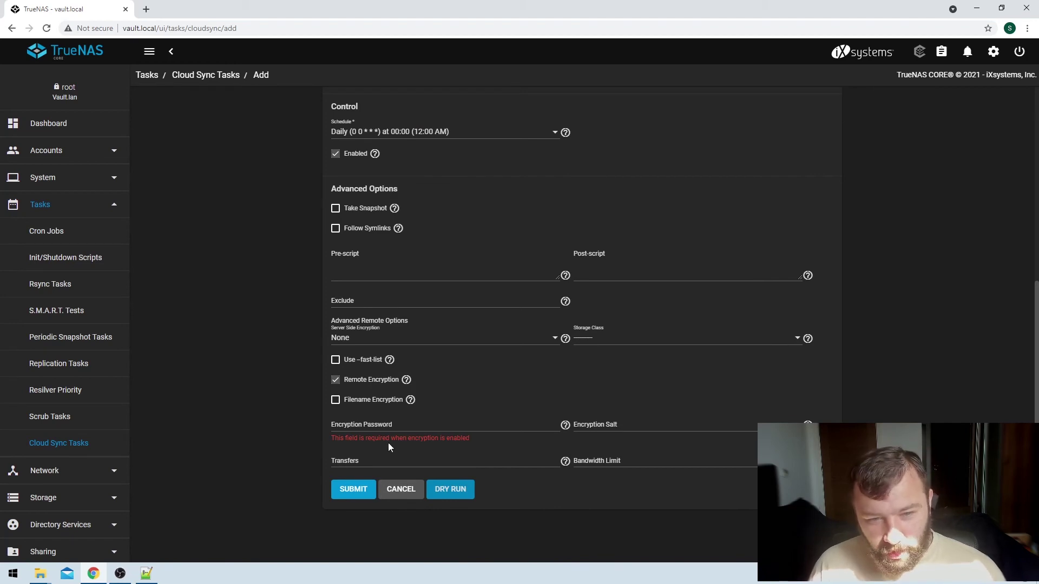
{"action": "left_click", "coordinate": [336, 382]}
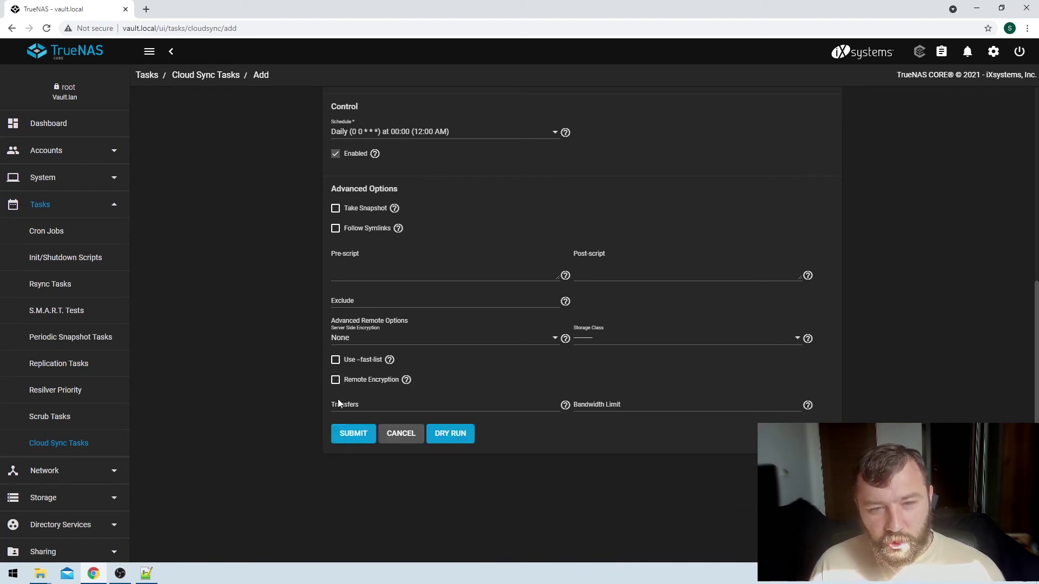
{"action": "left_click", "coordinate": [462, 439]}
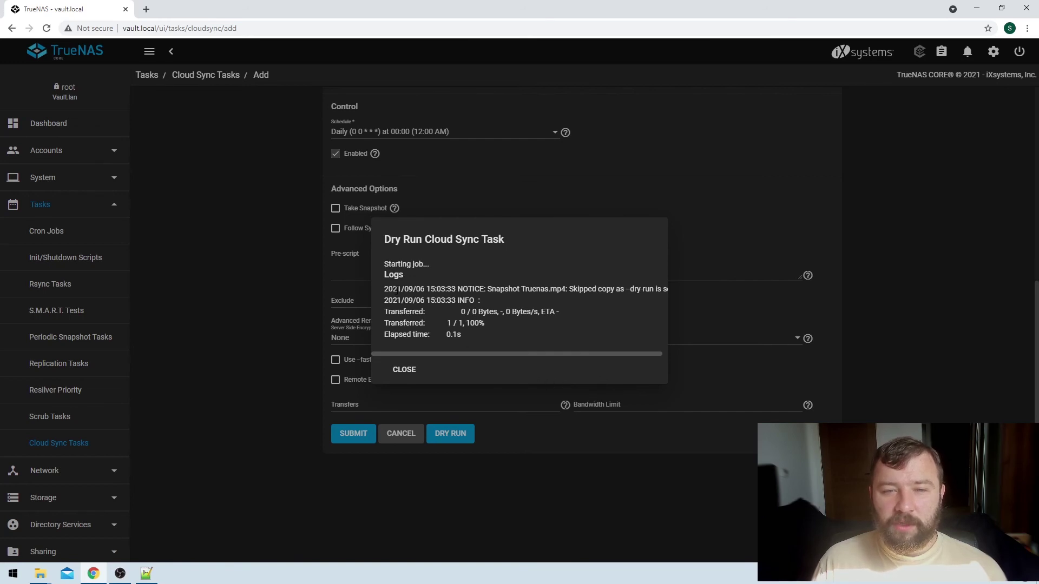
Check the dry-run log's transfer totals, close it, and submit the S3 Backup task
{"action": "left_click_drag", "start_coordinate": [395, 289], "coordinate": [645, 293]}
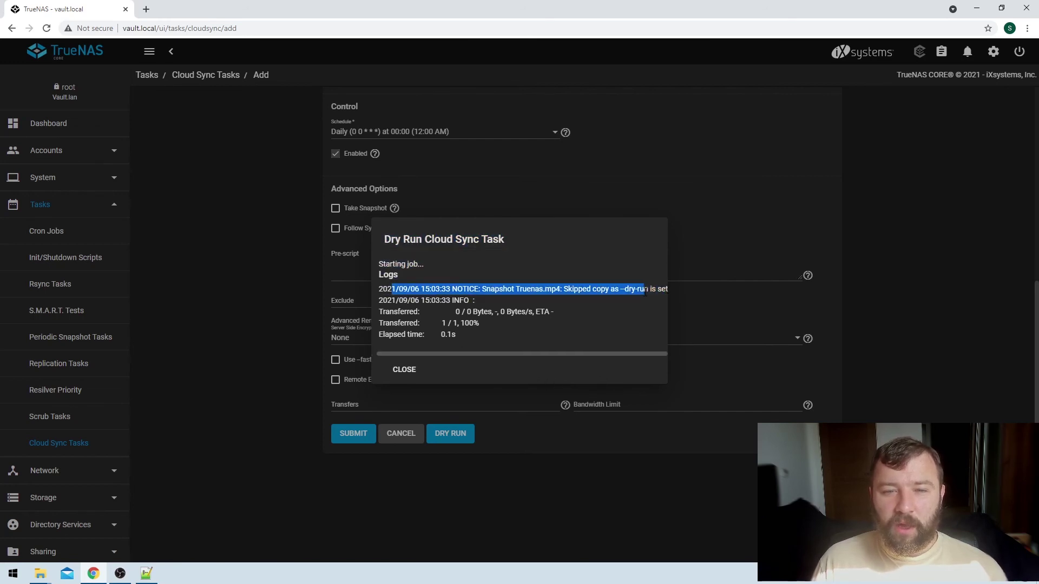
{"action": "left_click_drag", "start_coordinate": [440, 323], "coordinate": [465, 346]}
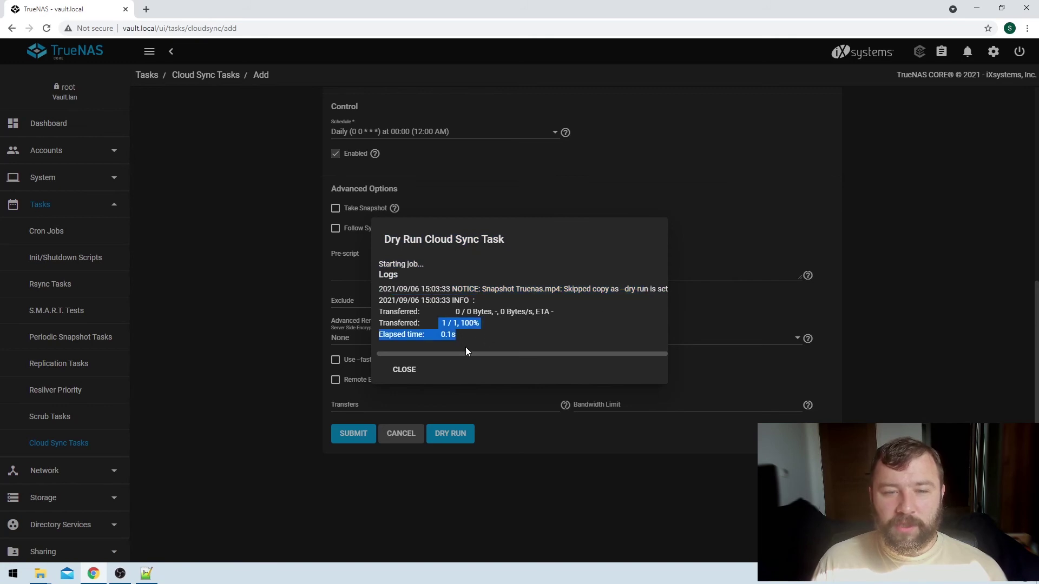
{"action": "left_click", "coordinate": [403, 370]}
{"action": "left_click", "coordinate": [359, 433]}
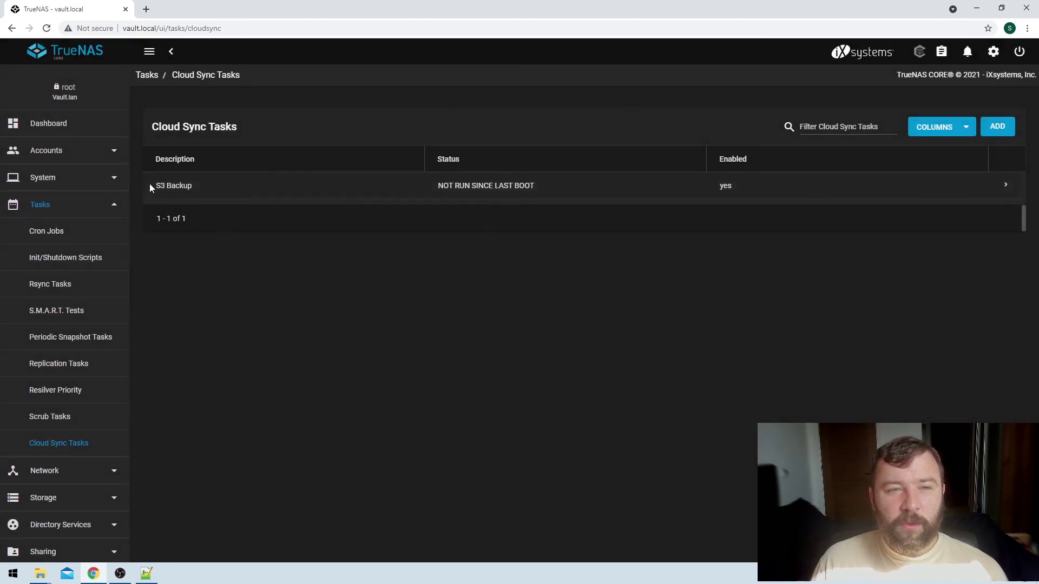
Highlight the S3 Backup task name and its NOT RUN SINCE LAST BOOT status
{"action": "left_click_drag", "start_coordinate": [149, 183], "coordinate": [524, 183]}
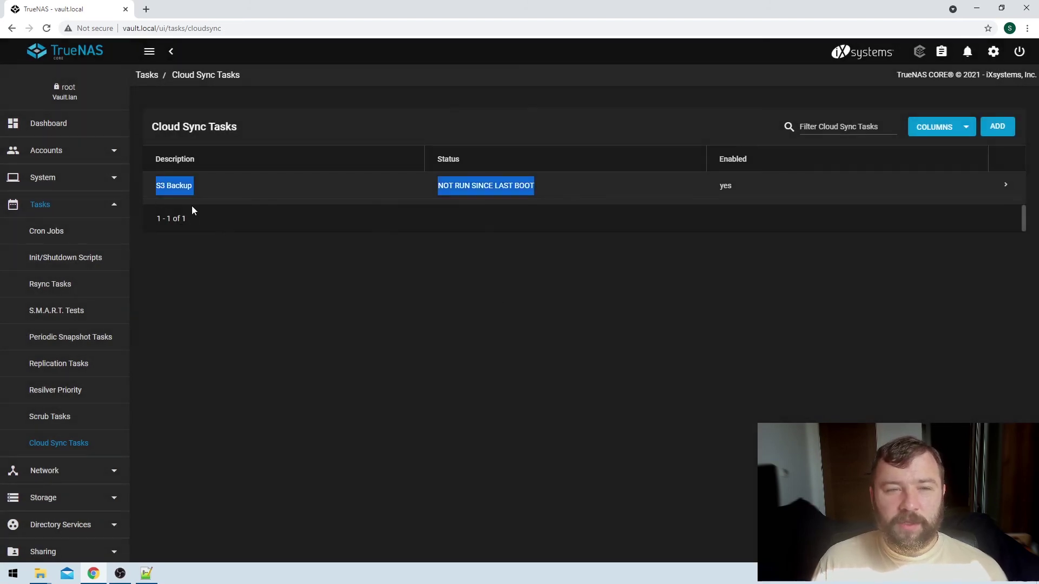
{"action": "left_click", "coordinate": [173, 187]}
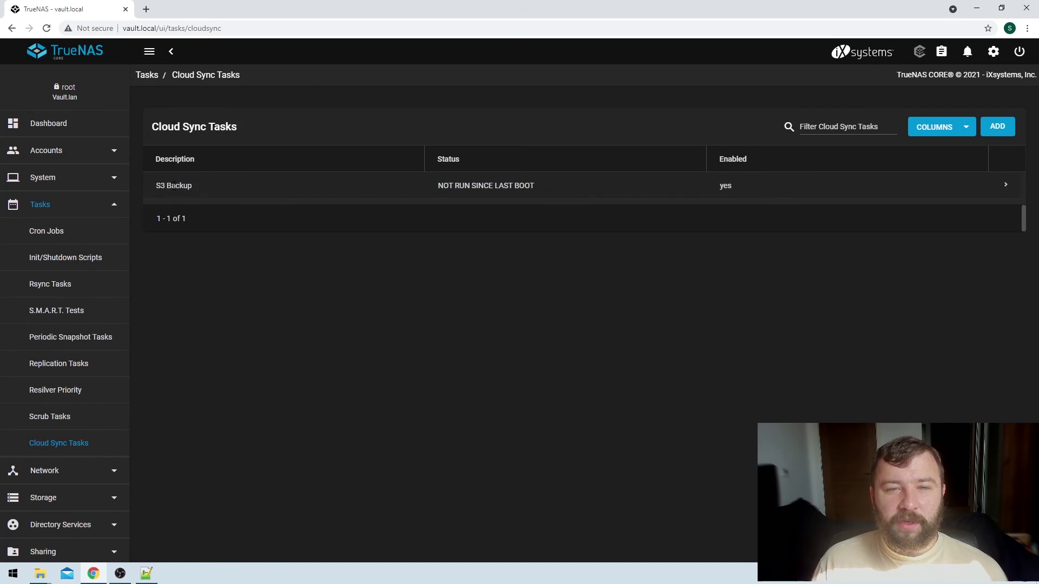
{"action": "triple_click", "coordinate": [454, 184]}
{"action": "left_click", "coordinate": [470, 274]}
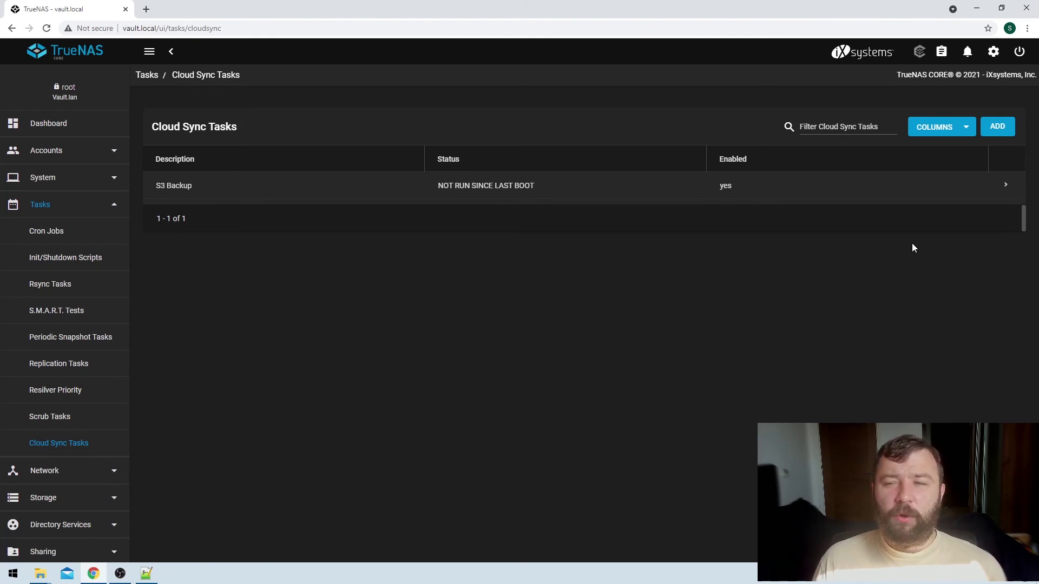
Expand the S3 Backup task and highlight its At 12:00 AM schedule and 'in 9 hours' next run
{"action": "left_click", "coordinate": [1005, 185]}
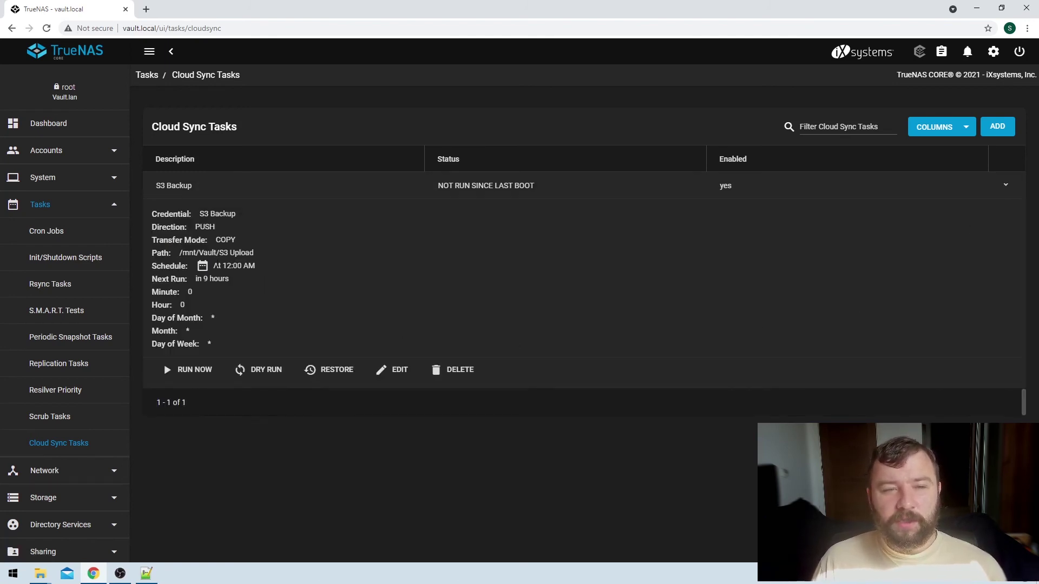
{"action": "left_click_drag", "start_coordinate": [214, 267], "coordinate": [261, 266]}
{"action": "triple_click", "coordinate": [232, 269]}
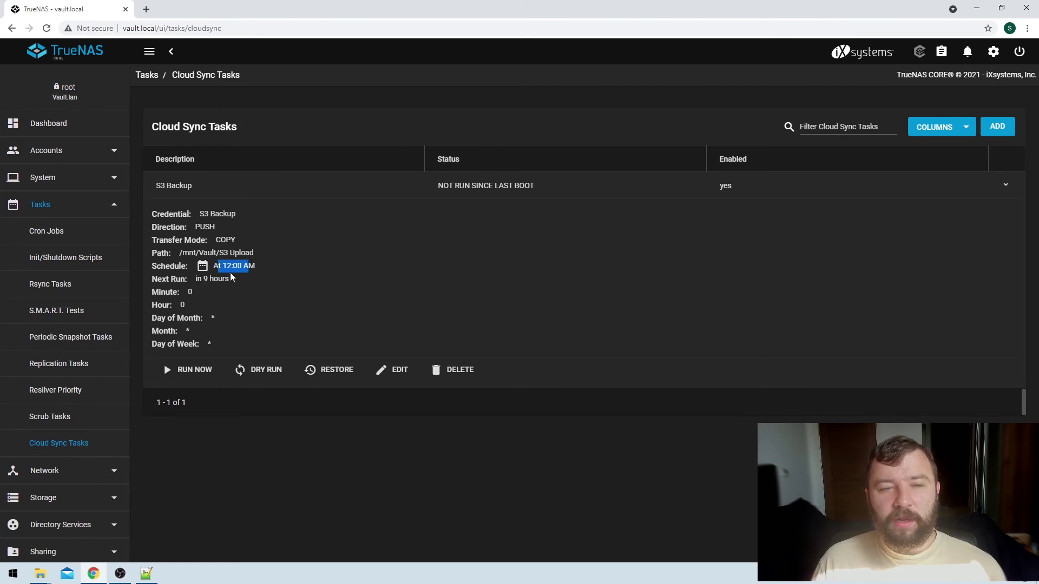
{"action": "left_click", "coordinate": [195, 281]}
{"action": "left_click_drag", "start_coordinate": [194, 282], "coordinate": [229, 280]}
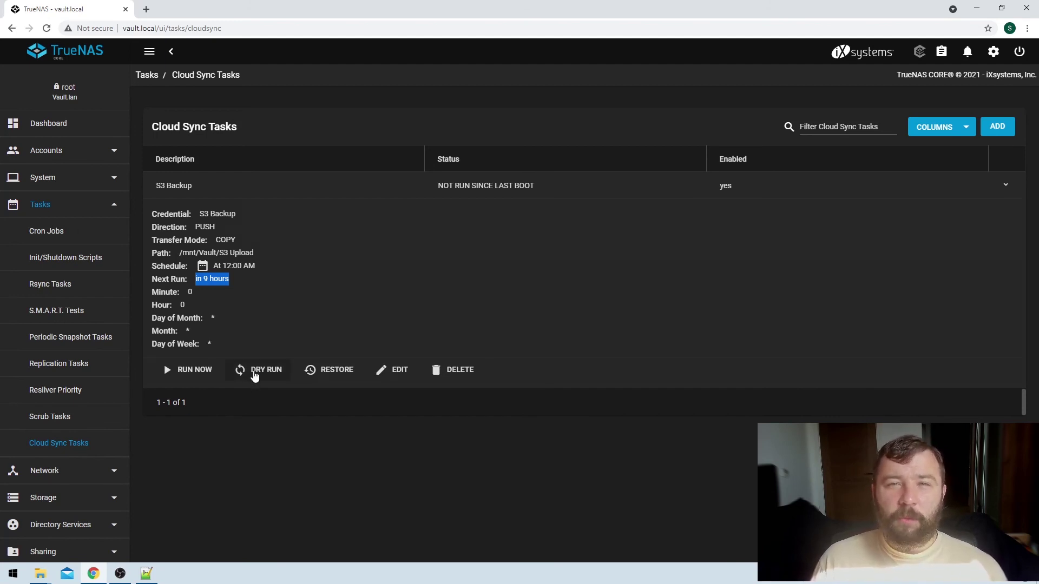
Run the S3 Backup sync now, confirming the prompt so the task starts
{"action": "left_click", "coordinate": [189, 375]}
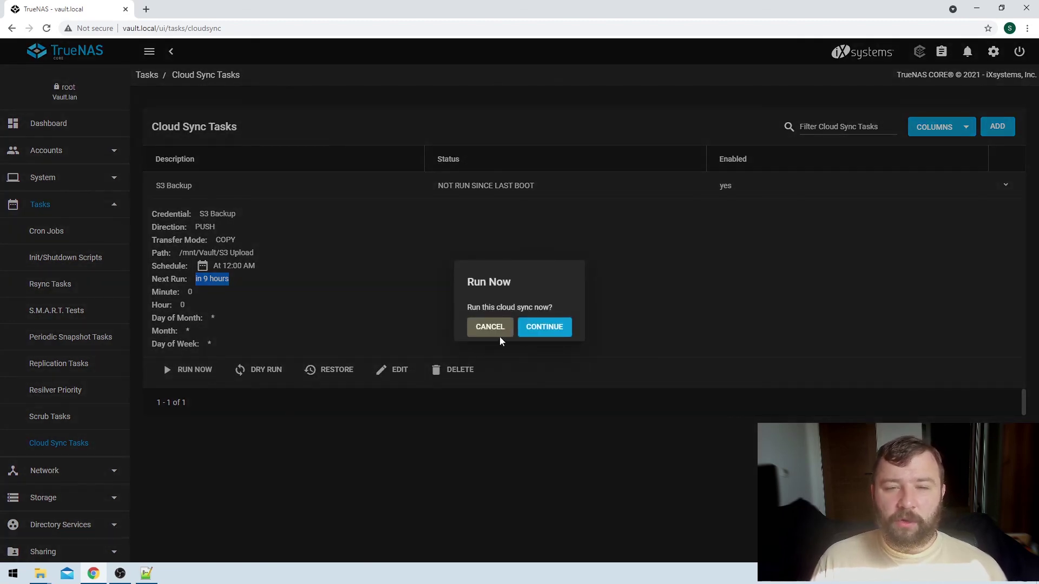
{"action": "left_click_drag", "start_coordinate": [467, 307], "coordinate": [556, 307]}
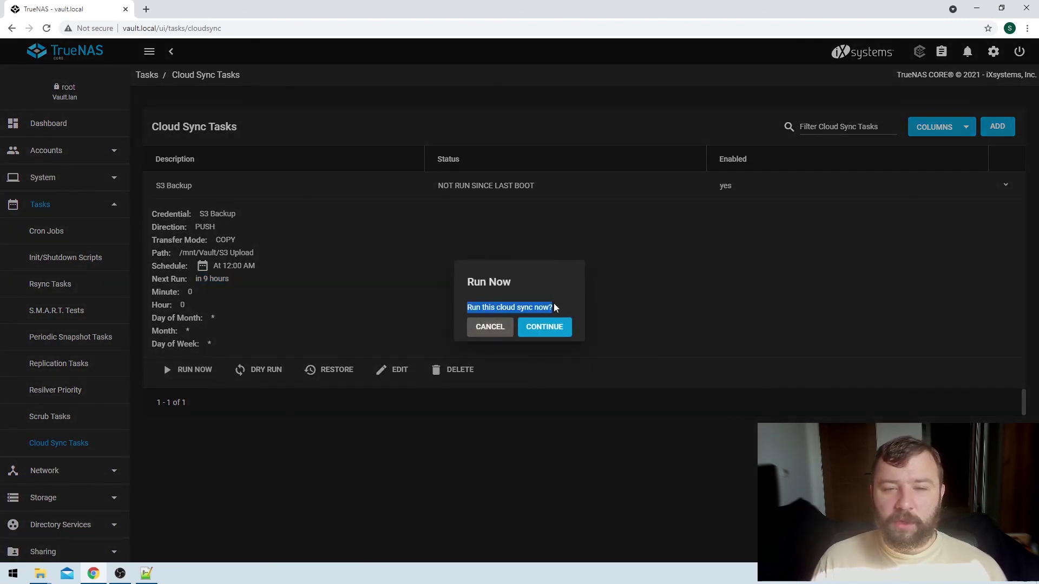
{"action": "left_click", "coordinate": [554, 335]}
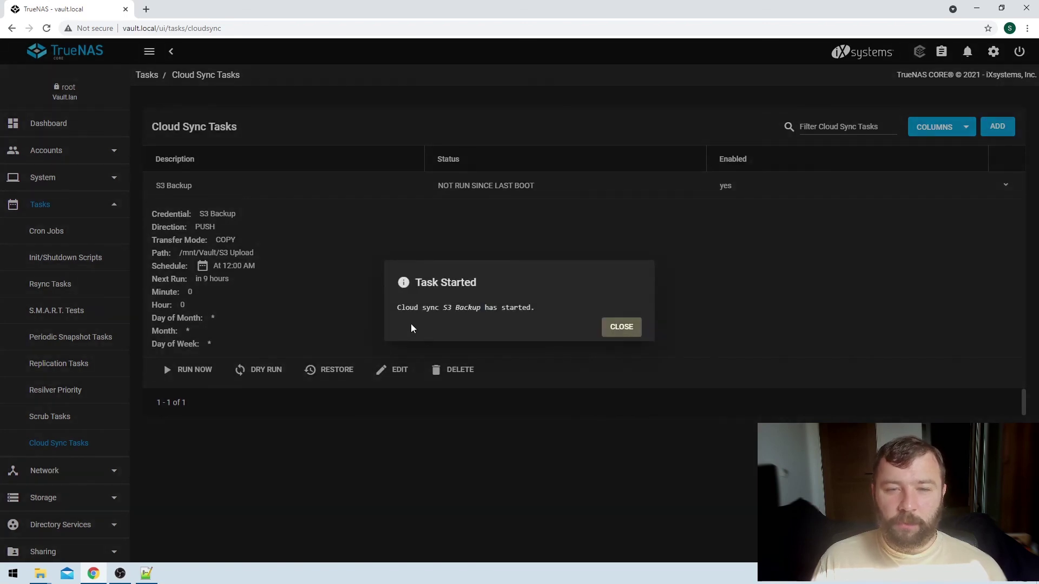
{"action": "left_click_drag", "start_coordinate": [408, 303], "coordinate": [528, 325]}
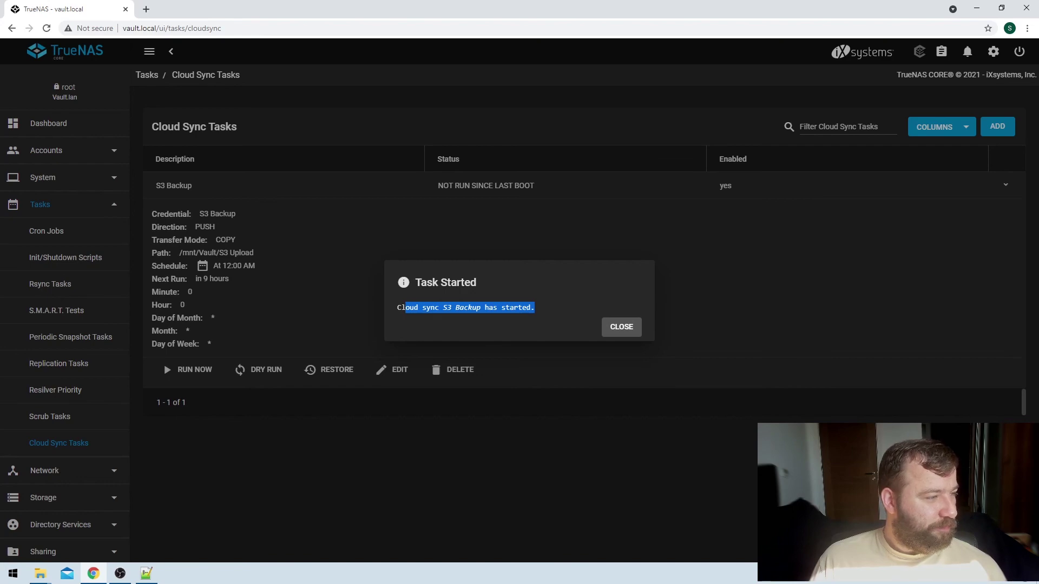
{"action": "key", "text": "super+e"}
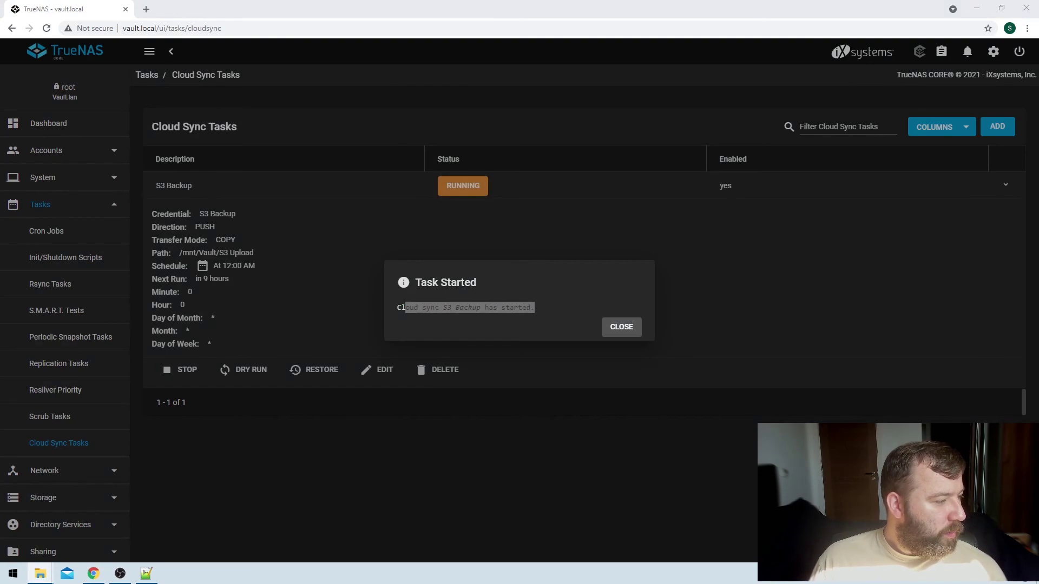
Bring up the VAULT s3 share window and select the Snapshot Truenas video to show its 1.19 GB size
{"action": "key", "text": "alt+Tab"}
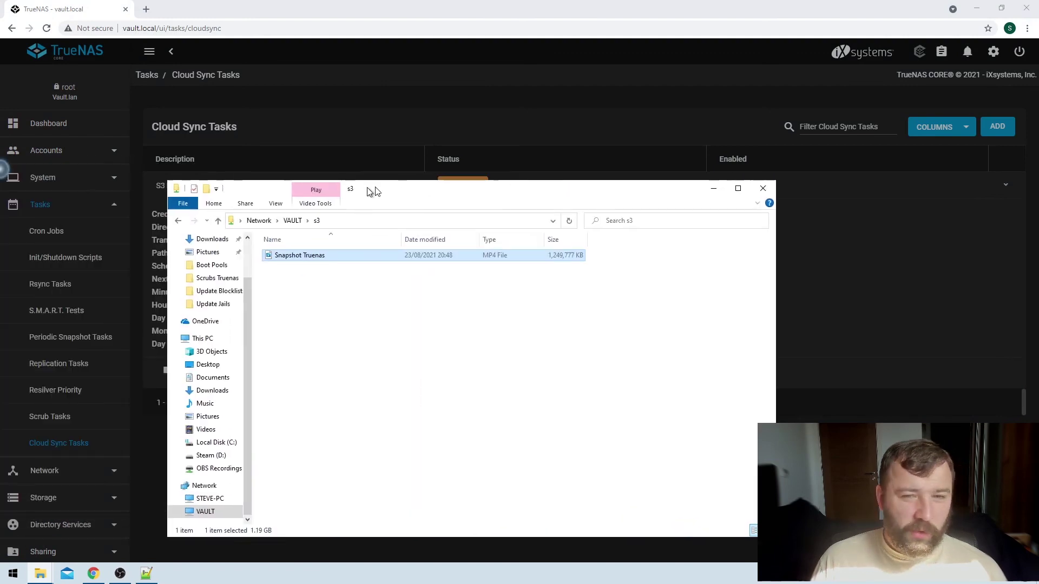
{"action": "left_click_drag", "start_coordinate": [360, 188], "coordinate": [495, 134]}
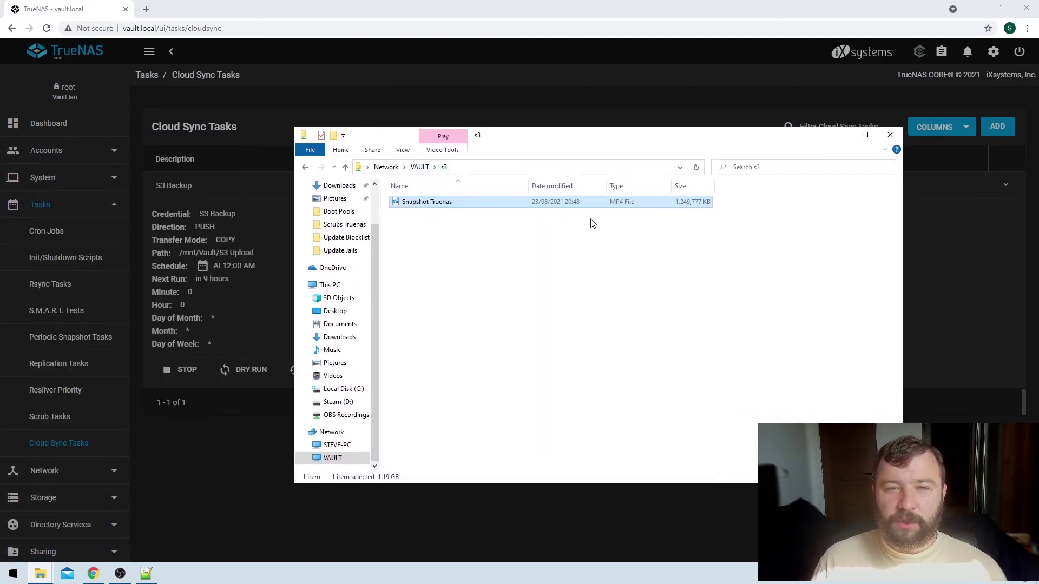
{"action": "left_click", "coordinate": [712, 225]}
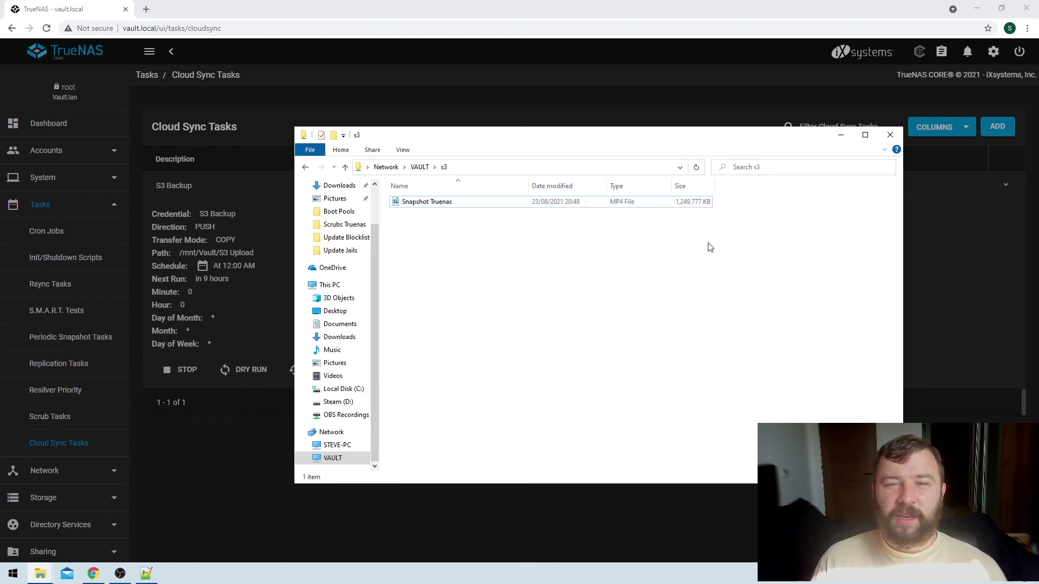
{"action": "left_click", "coordinate": [448, 209]}
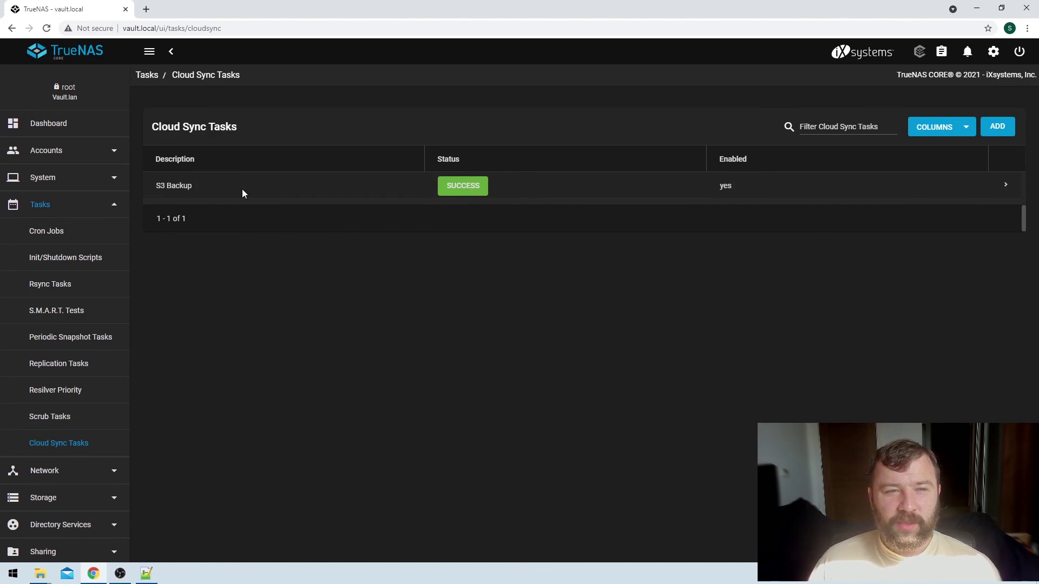
{"action": "left_click", "coordinate": [453, 189]}
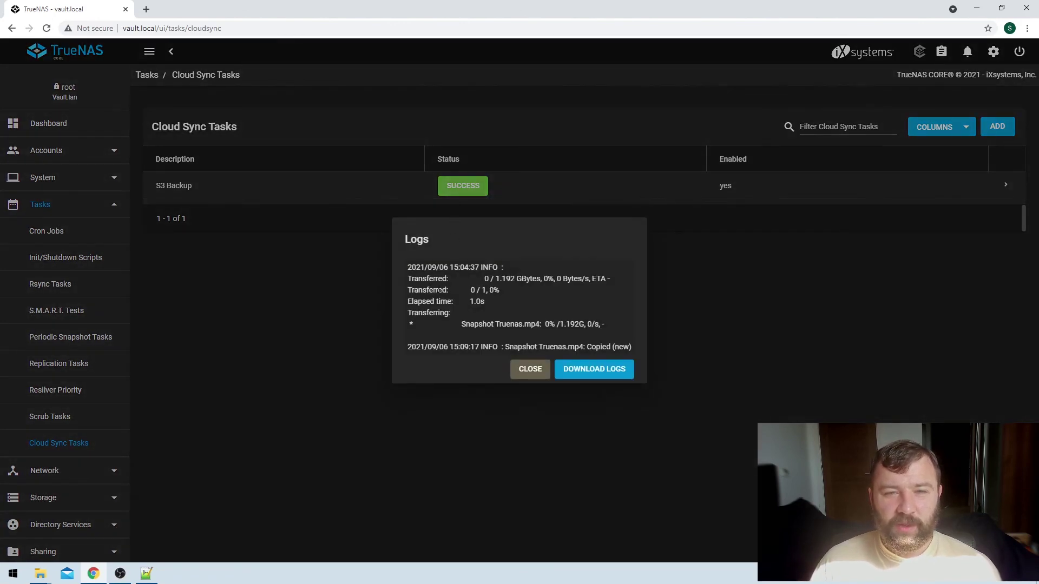
{"action": "left_click_drag", "start_coordinate": [411, 278], "coordinate": [553, 314]}
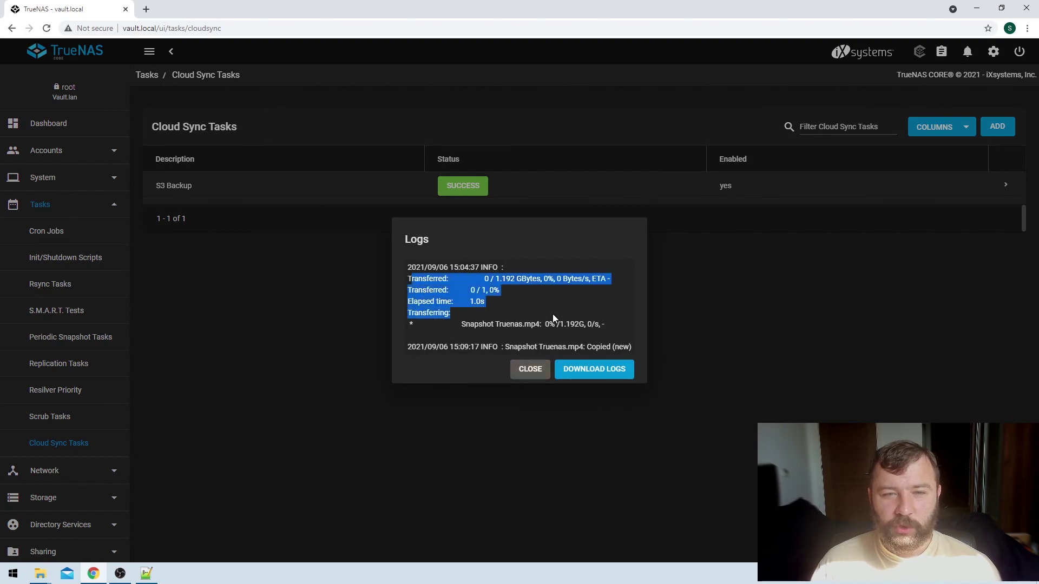
{"action": "left_click", "coordinate": [471, 328]}
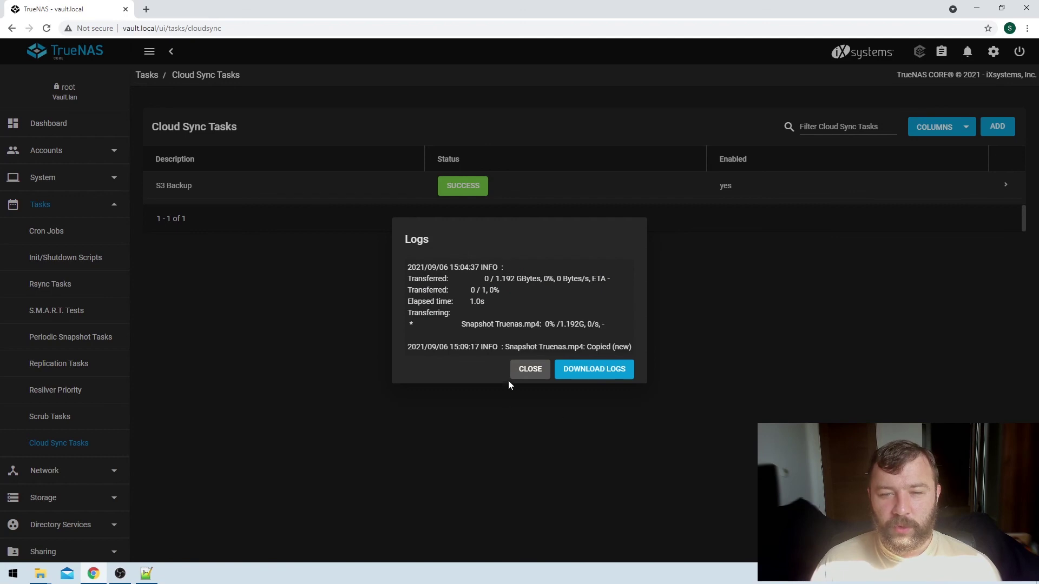
{"action": "left_click", "coordinate": [528, 370]}
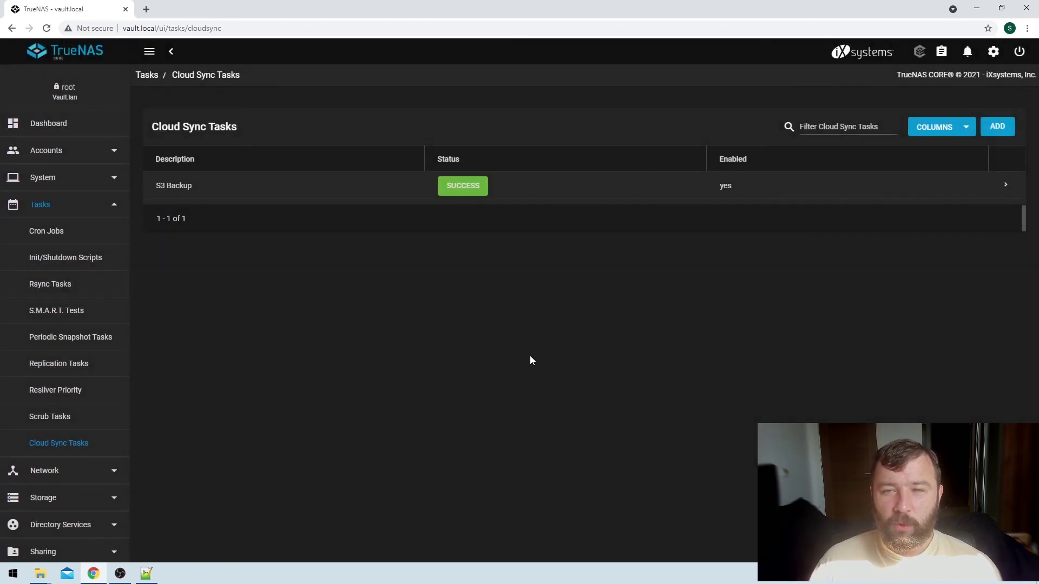